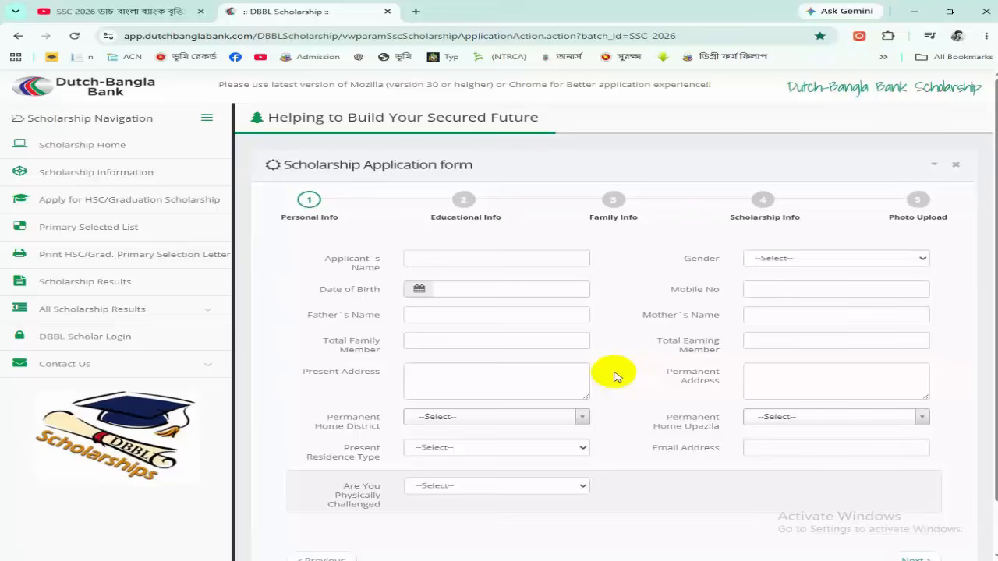
- Fill in the applicant's name, date of birth and father's name, and set the gender to Male
click(466, 258)
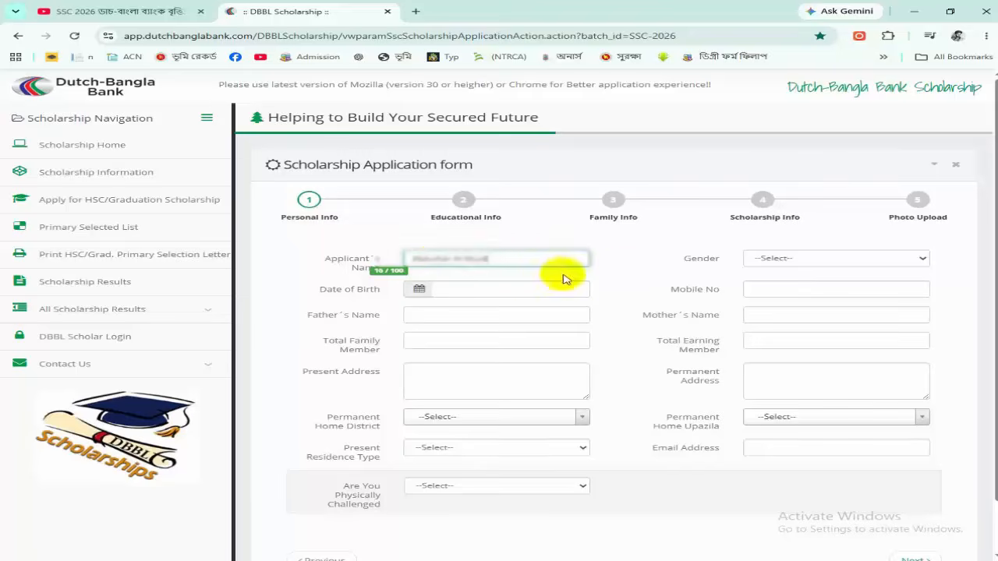
click(419, 289)
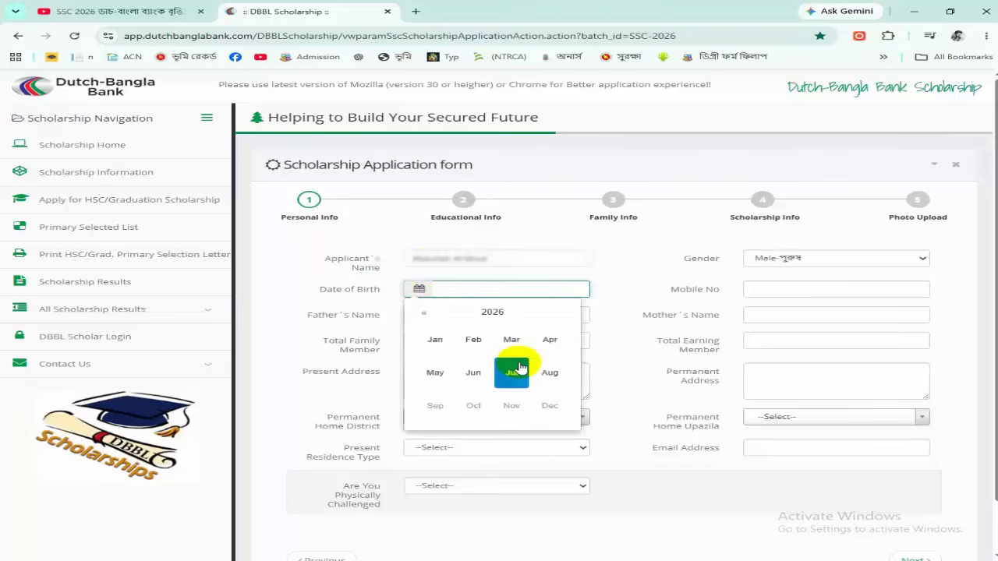
click(450, 317)
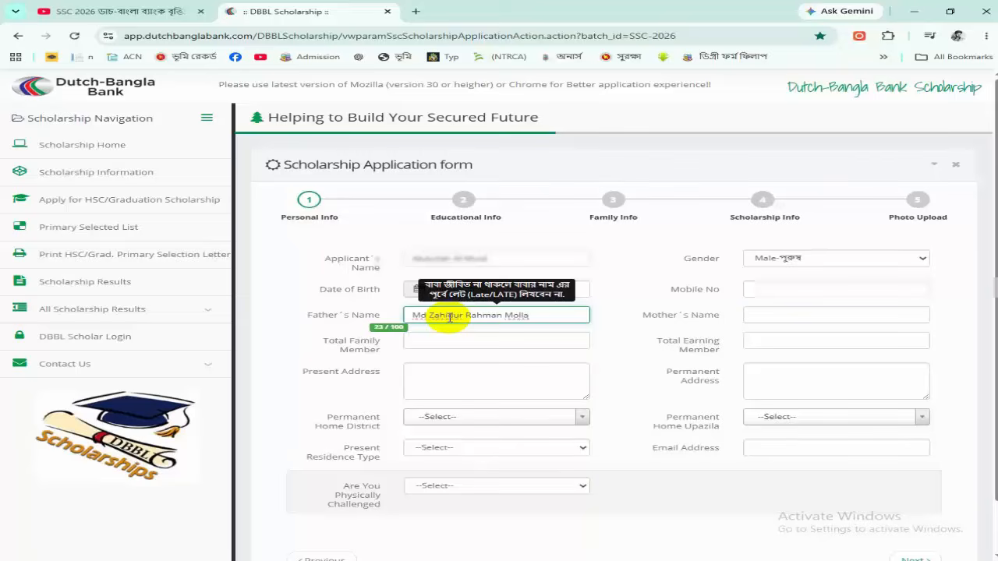
- Enter the mobile number and mother's name, and set total family members to 3 and total earning members to 1
click(631, 304)
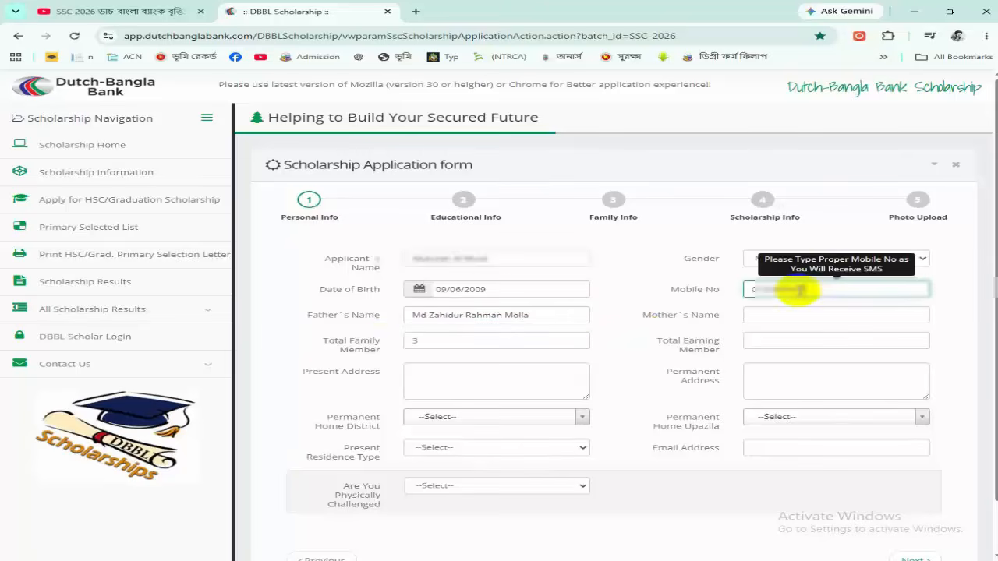
click(791, 315)
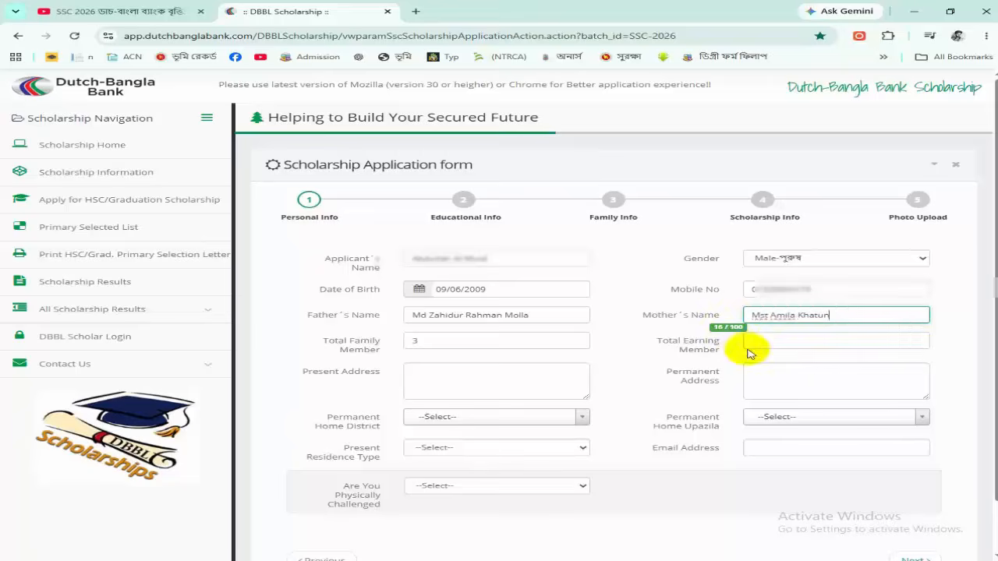
click(763, 341)
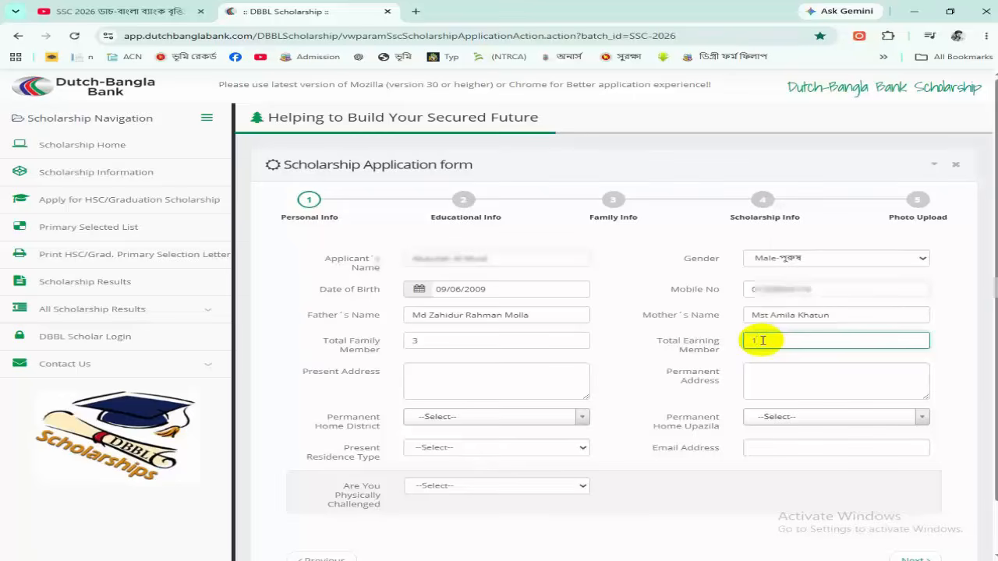
- Enter the applicant's present address in the village format and copy the same address into the permanent address
click(501, 380)
text(Vill-)
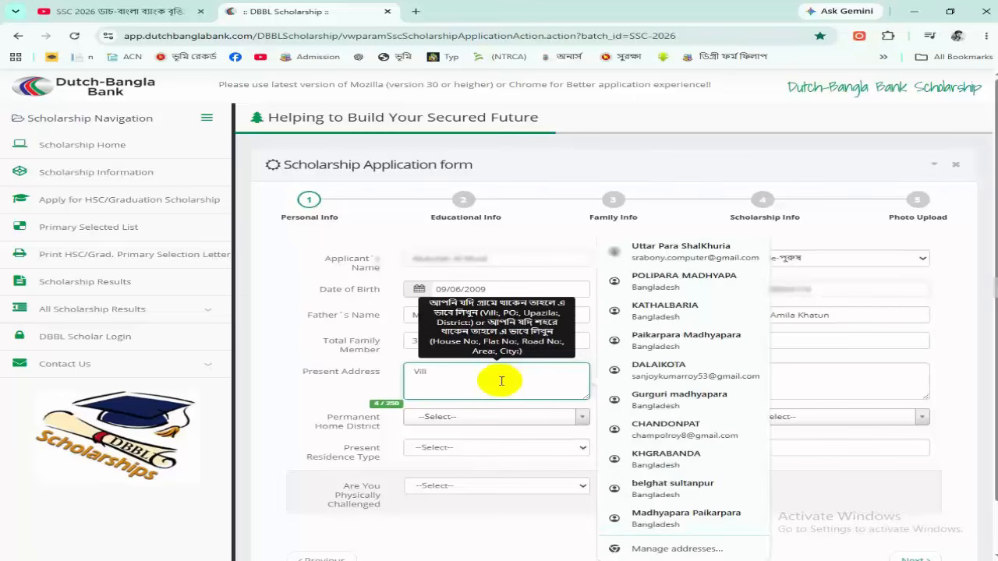
key(ctrl+v)
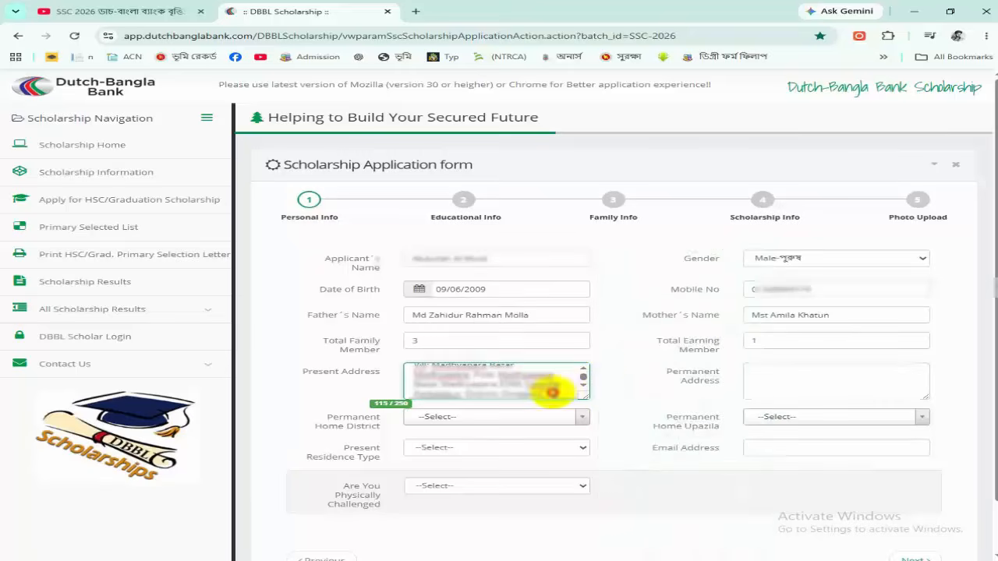
drag(550, 392, 407, 368)
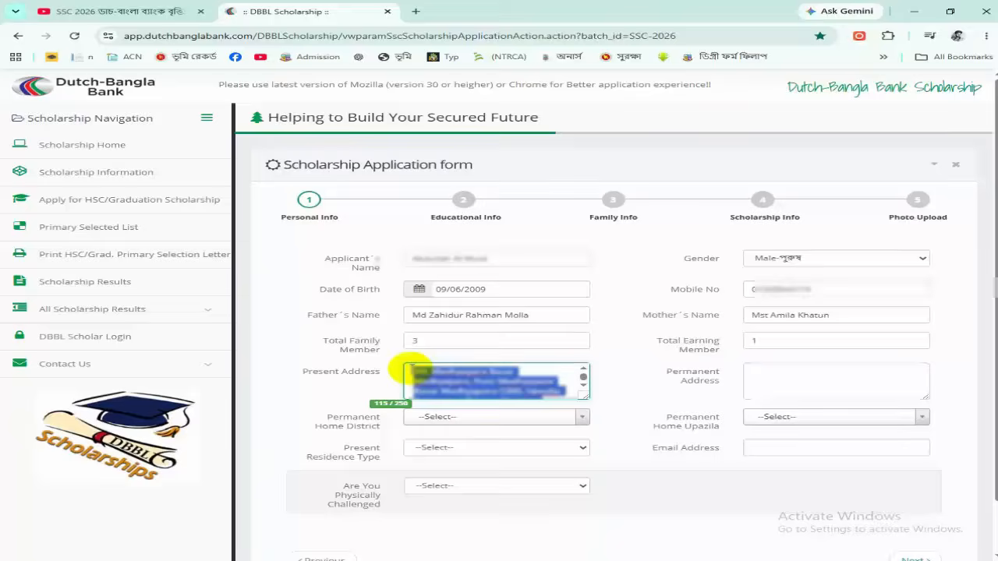
click(748, 375)
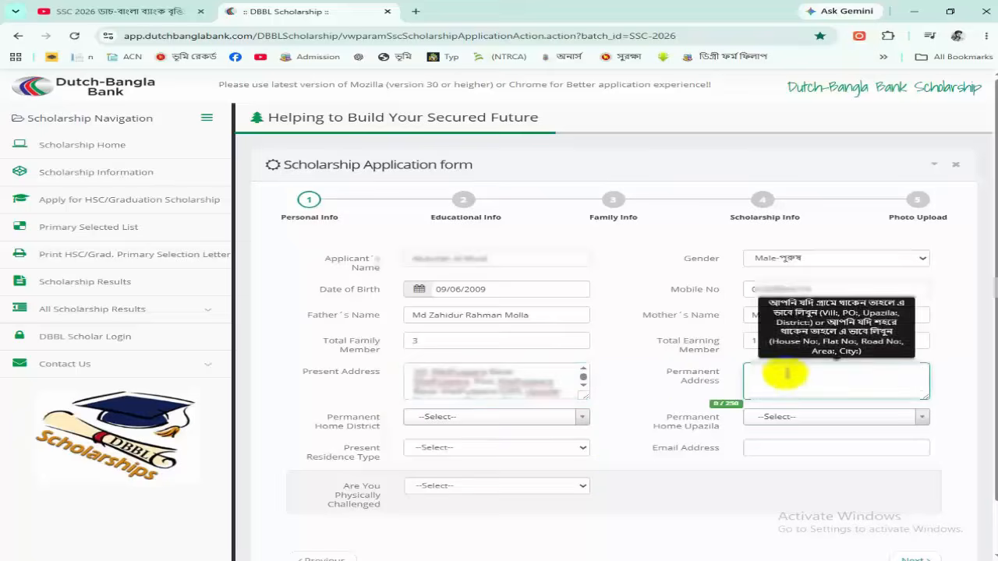
key(ctrl+v)
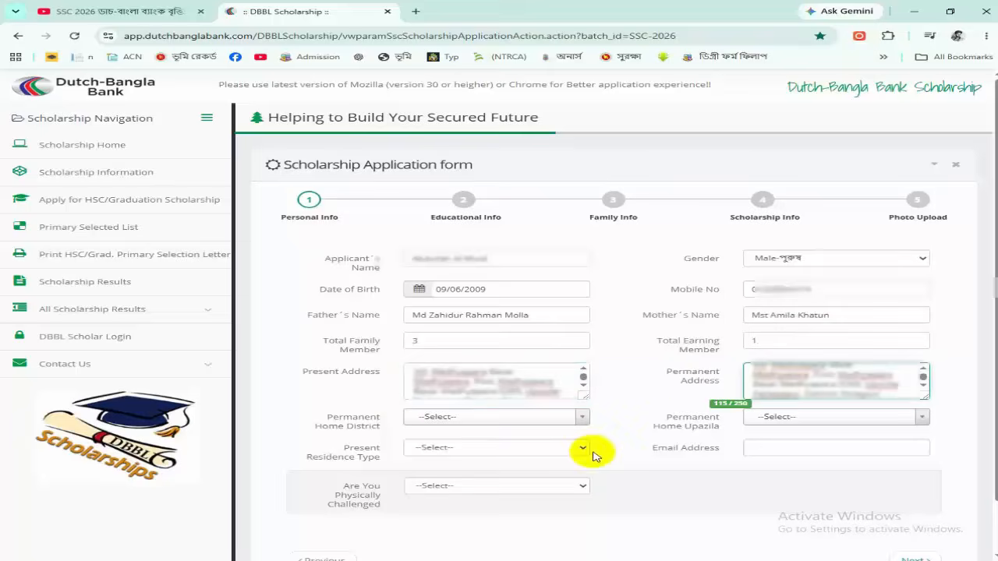
- Select the permanent home district, Own residence in a Tin-Shade Building, and No for physically challenged
click(580, 418)
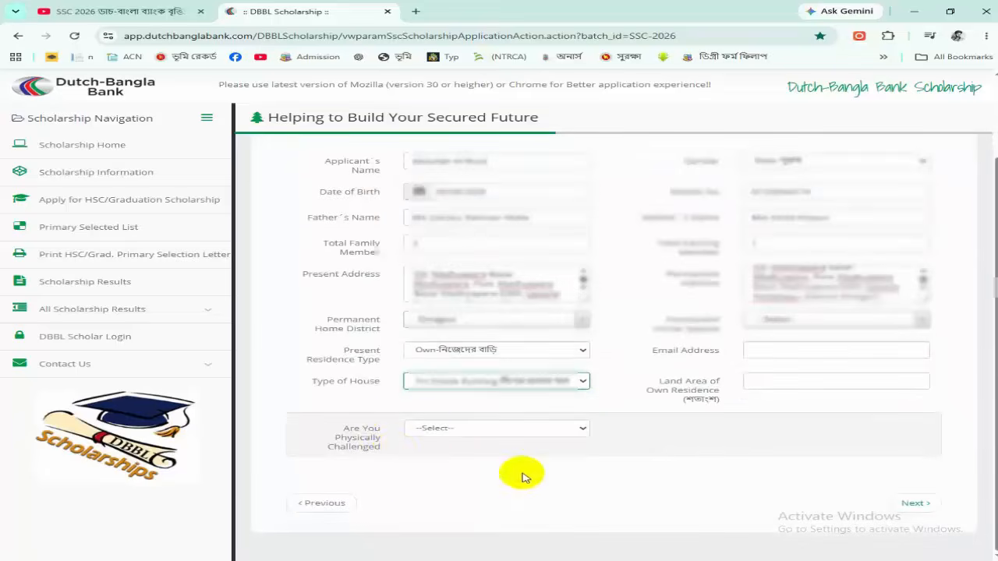
click(517, 430)
click(435, 472)
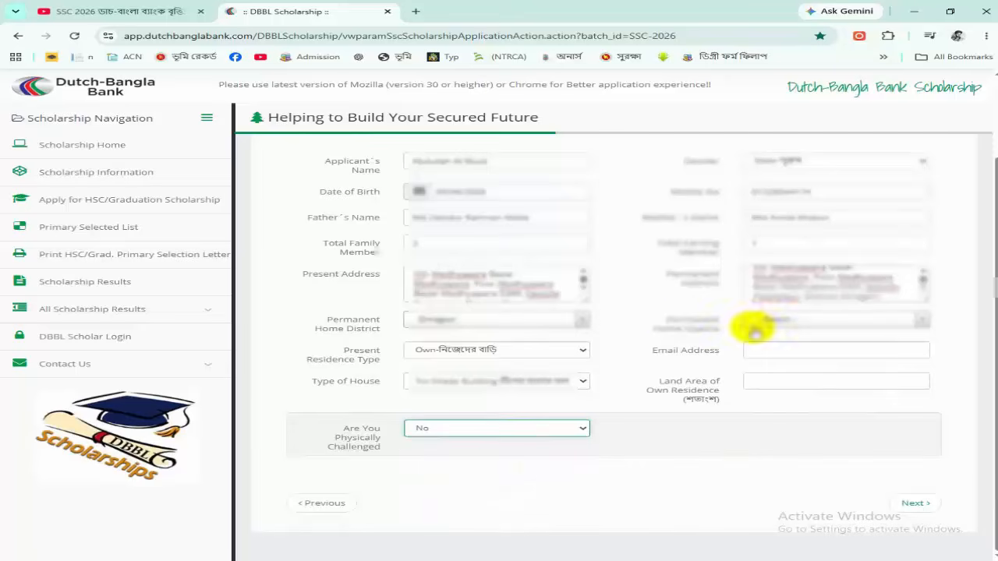
- Select the applicant's permanent home upazila
click(835, 321)
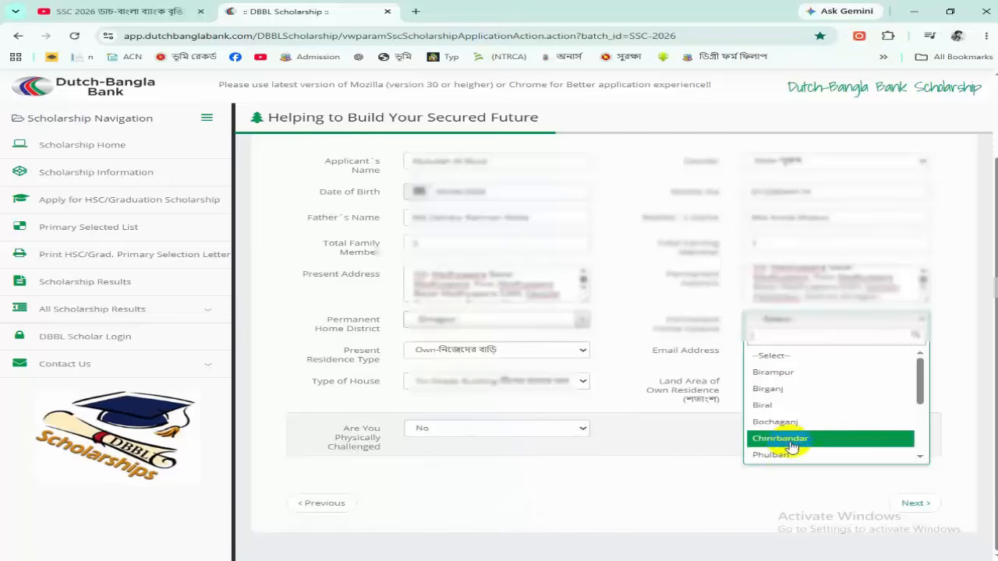
scroll(917, 457, down, 3)
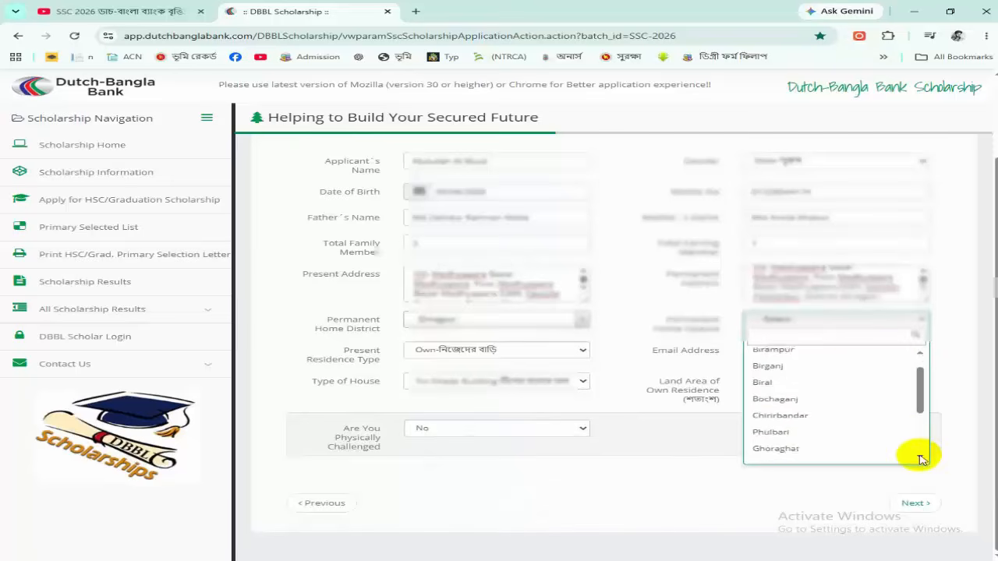
scroll(920, 457, down, 1)
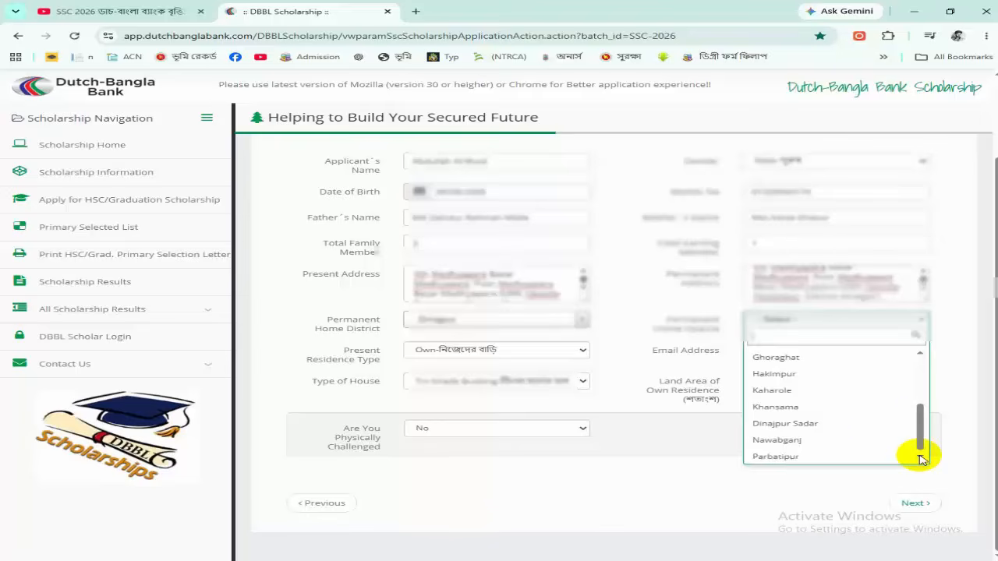
click(799, 455)
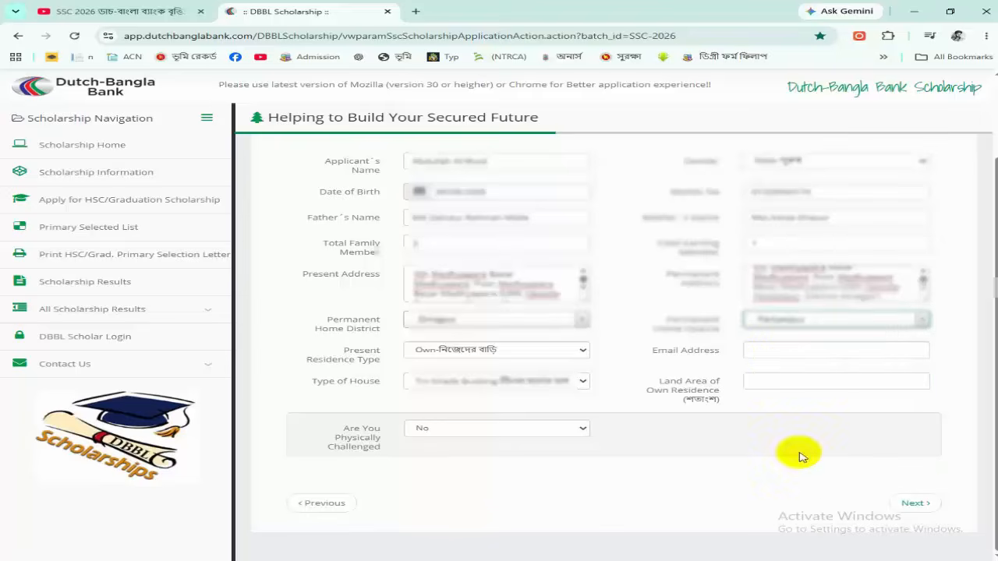
- Fill in the applicant's e-mail address and set the land area of the own residence to 12
click(790, 350)
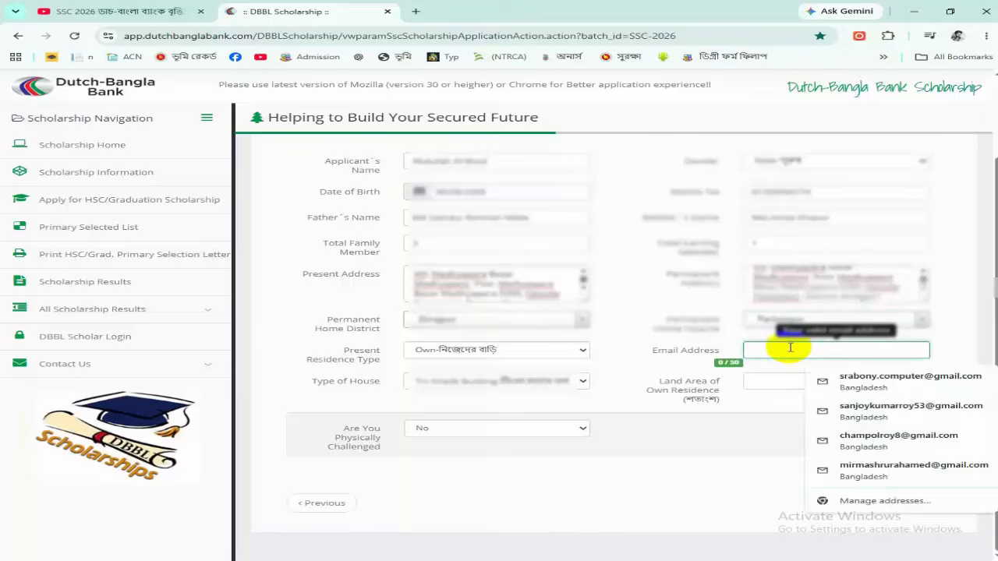
text(mu)
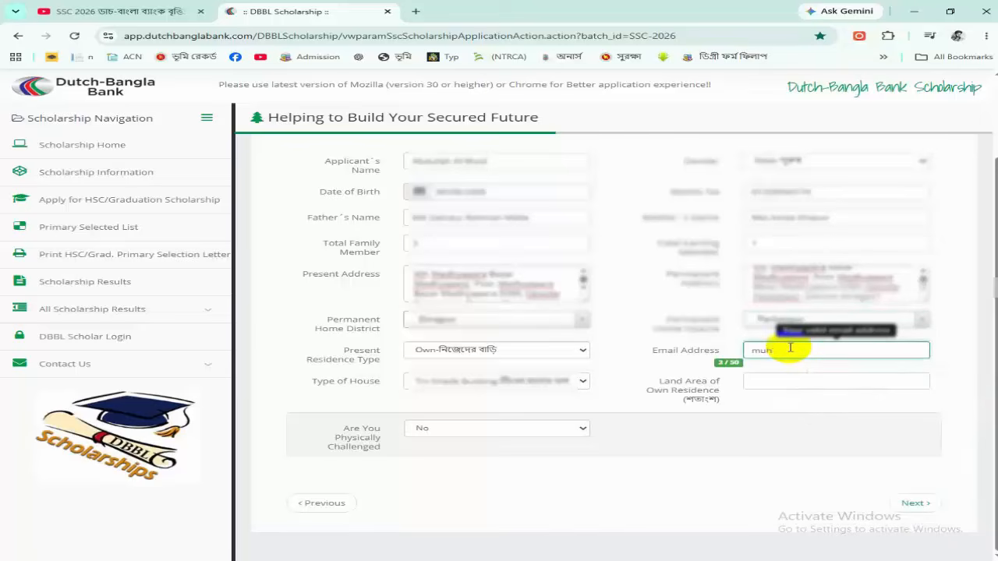
text(h)
click(807, 384)
click(808, 383)
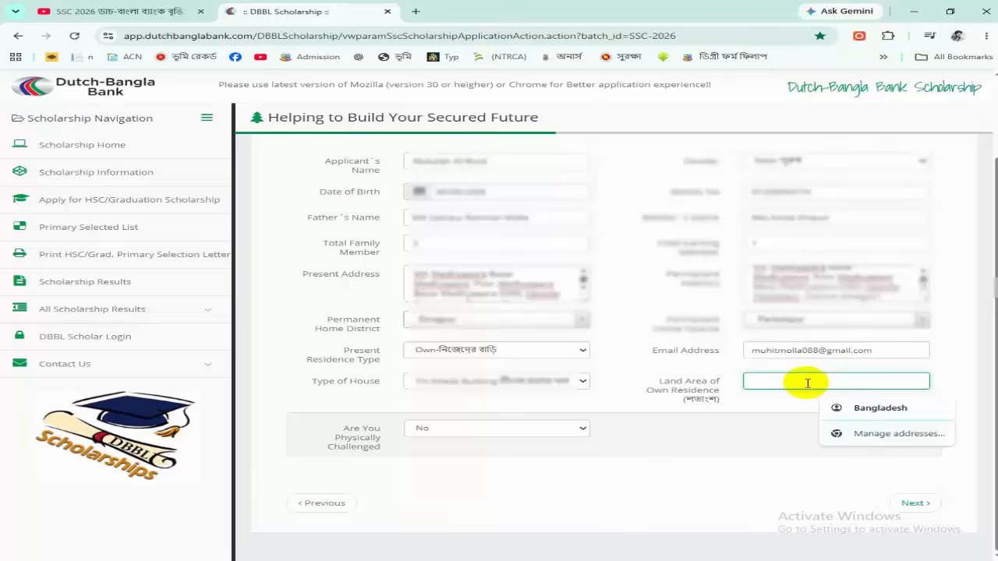
text(12)
click(599, 466)
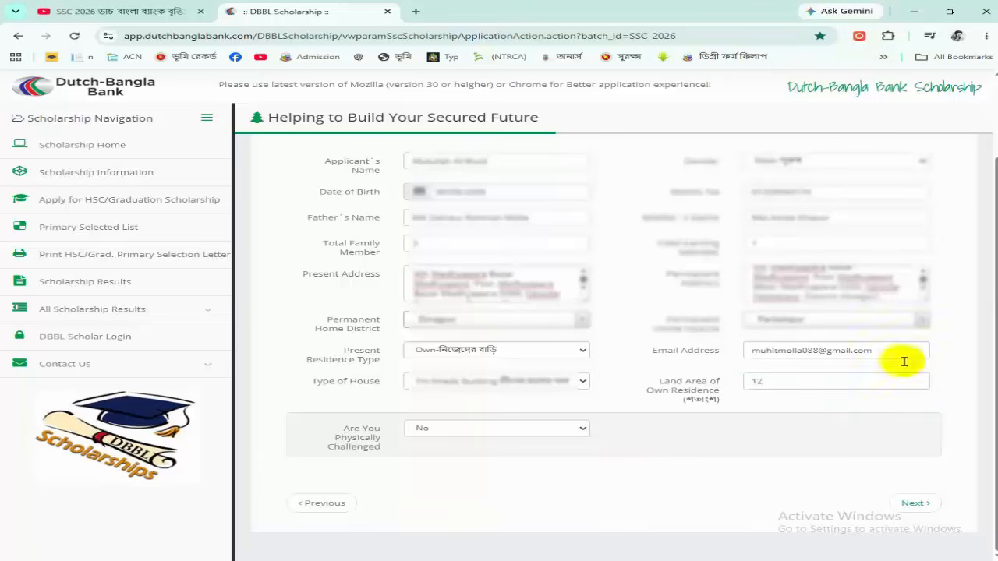
- Continue to the educational information and set the academic level to SSC and the group to Science
scroll(881, 347, up, 2)
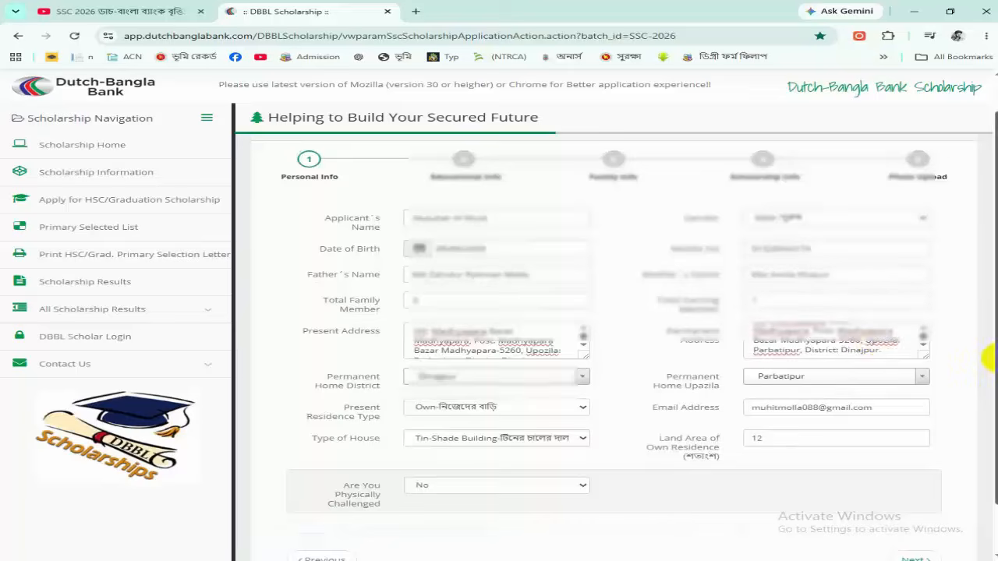
mouse_move(987, 357)
mouse_down()
mouse_move(989, 396)
mouse_move(989, 372)
mouse_up()
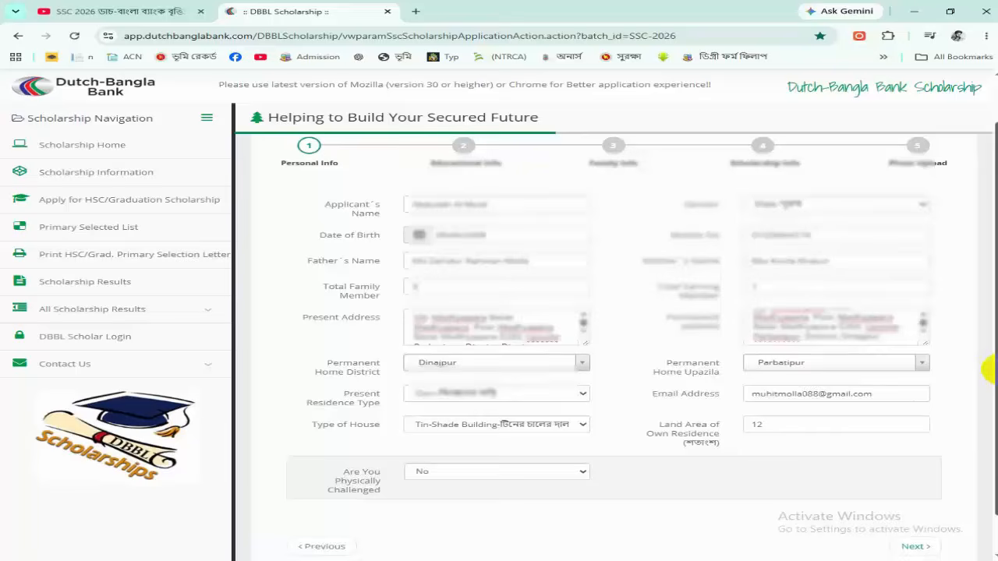
drag(989, 372, 989, 411)
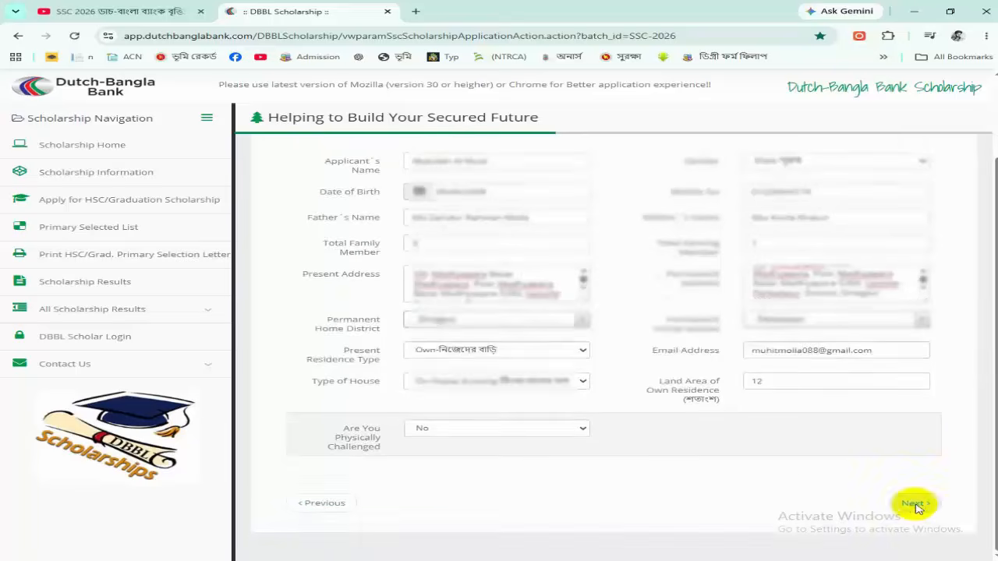
click(503, 262)
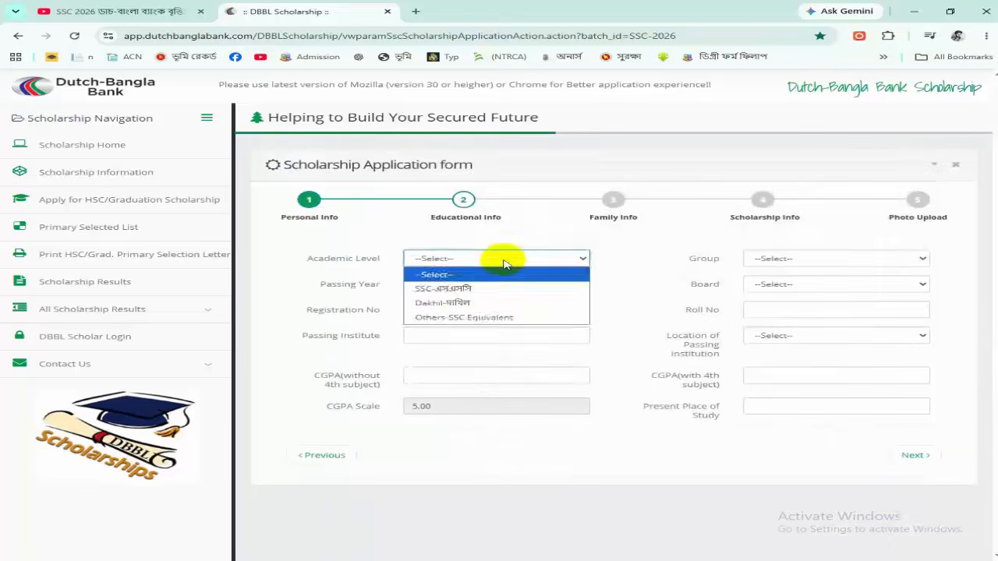
click(471, 288)
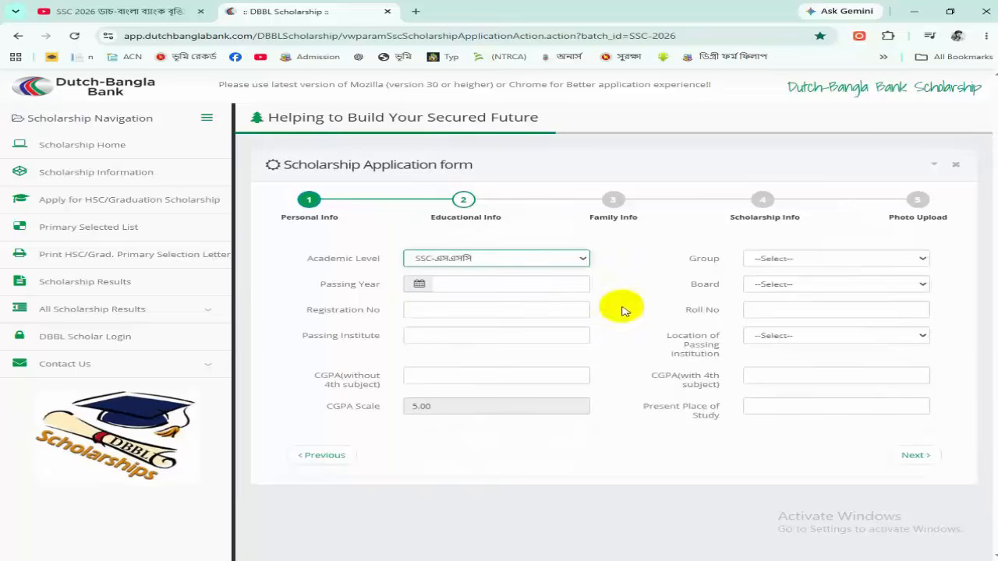
click(784, 259)
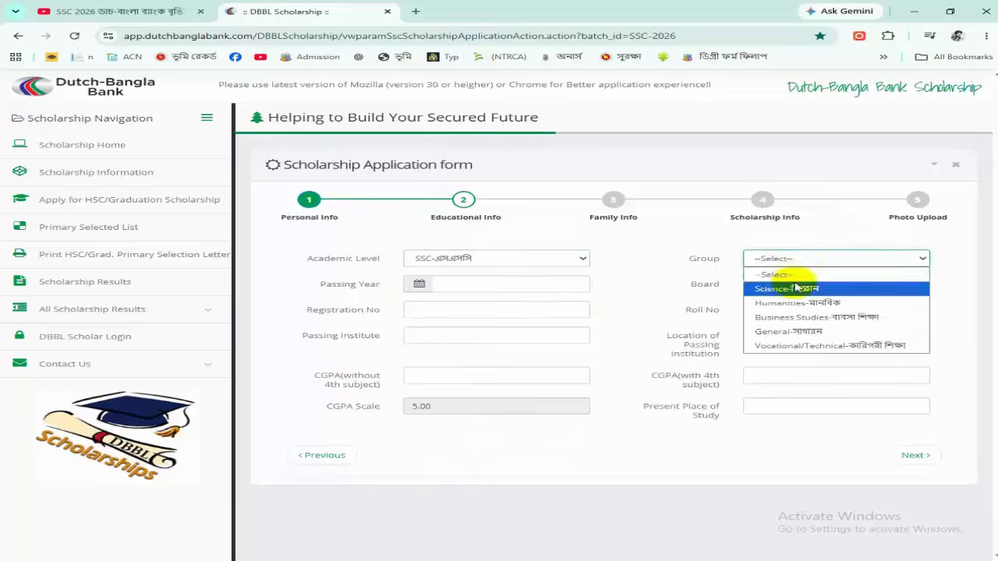
click(796, 289)
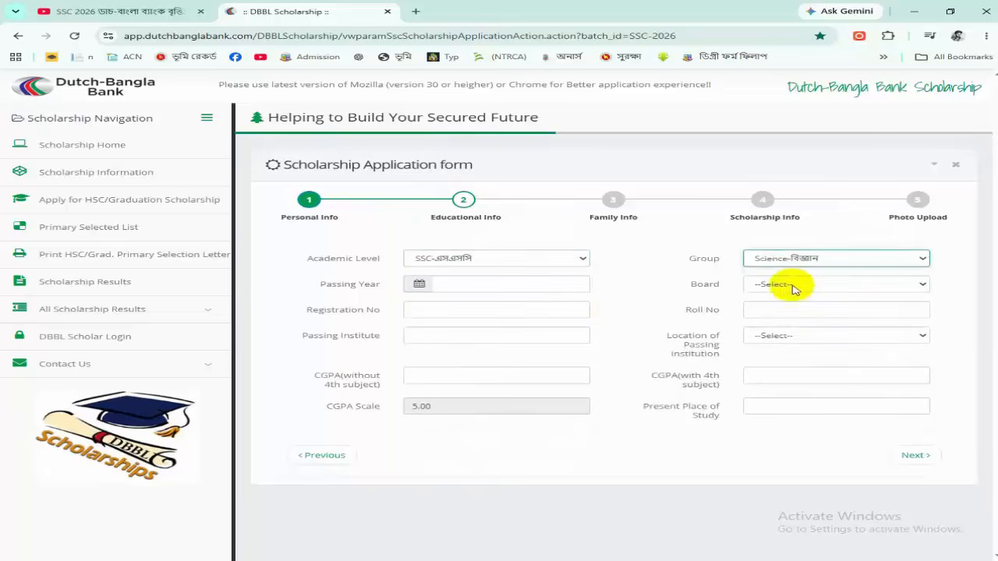
- Set the passing year to 2026 and the education board to Dinajpur
click(450, 288)
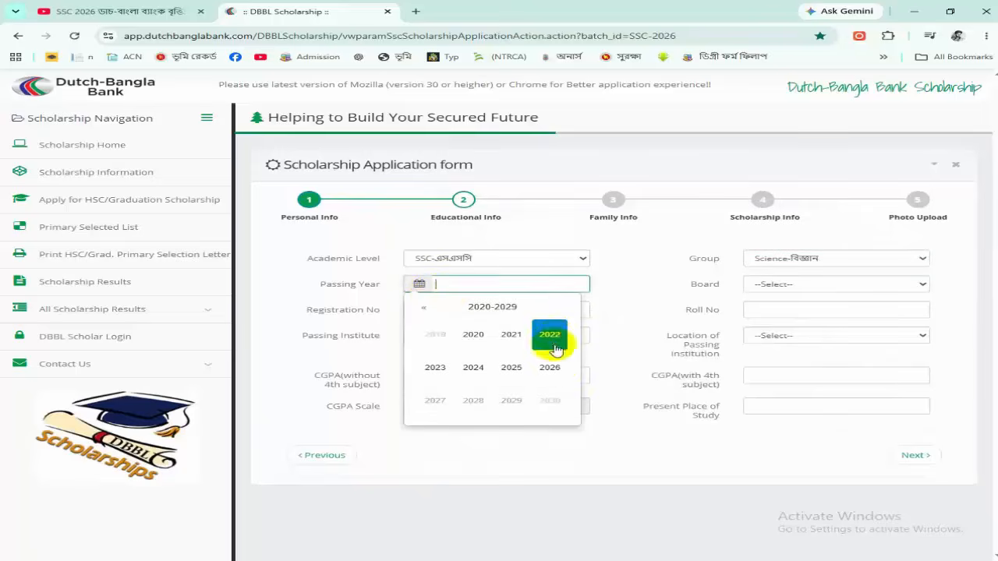
click(550, 368)
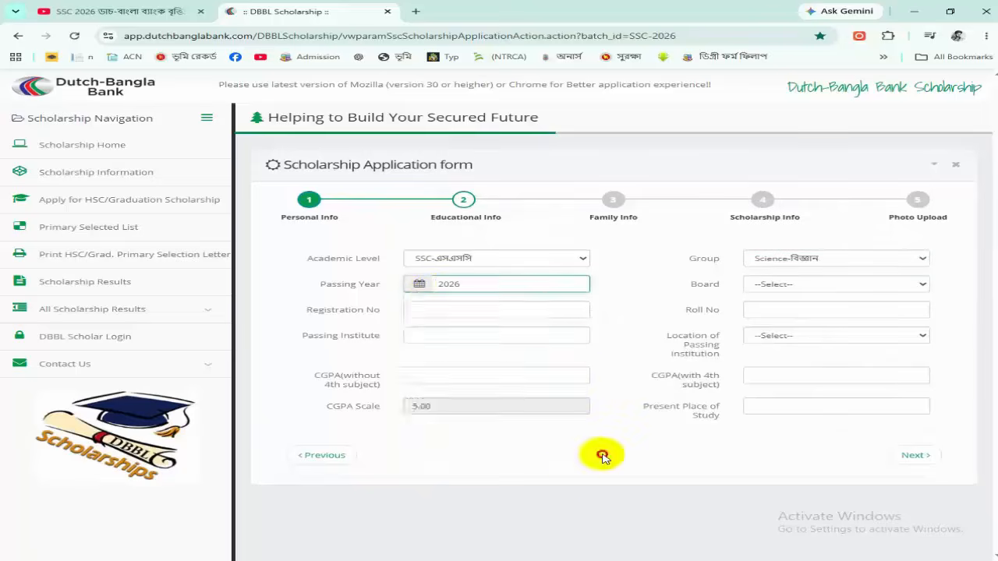
click(795, 289)
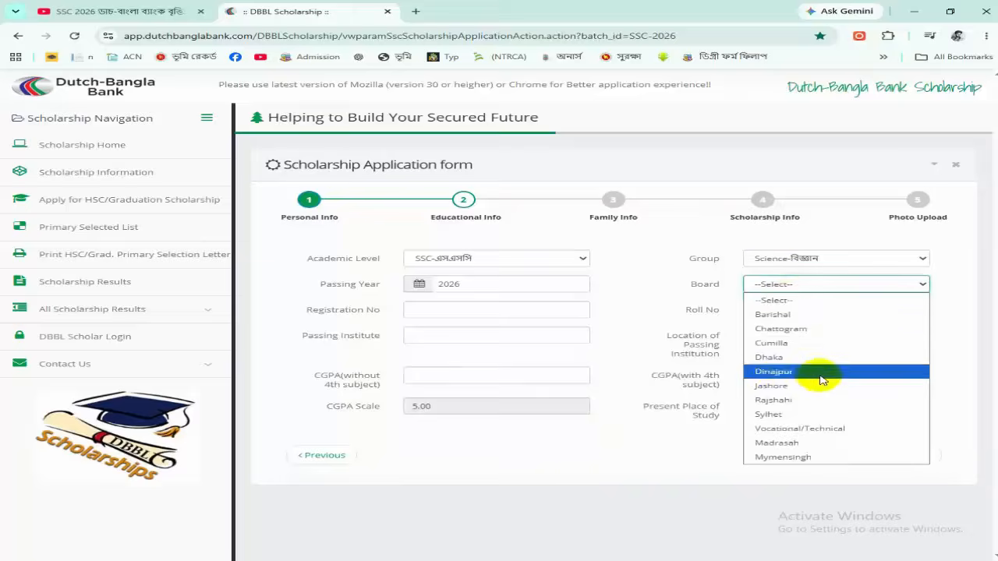
click(779, 372)
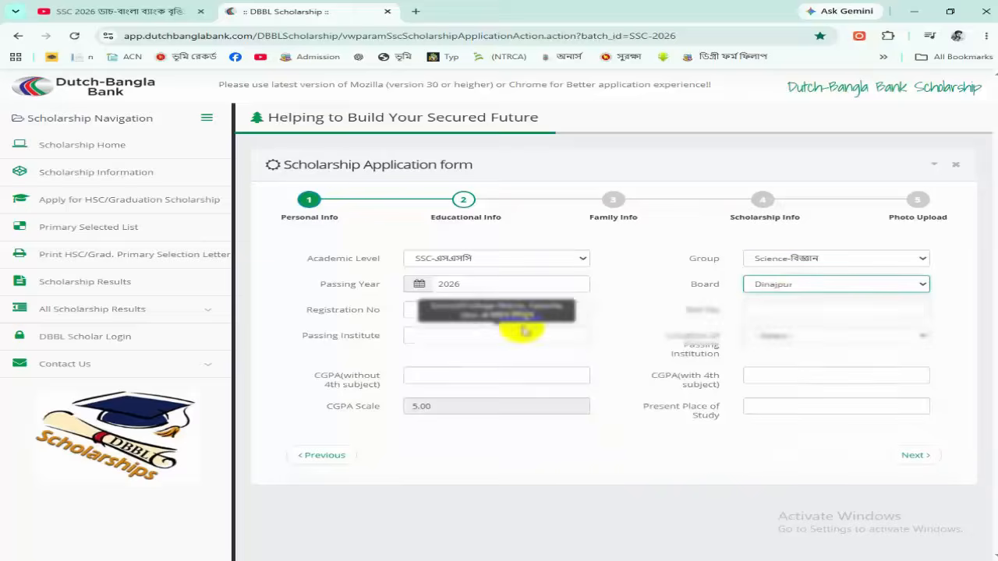
- Fill in the applicant's registration number, roll number and the name of the passing institute
click(474, 312)
key(ctrl+v)
click(837, 308)
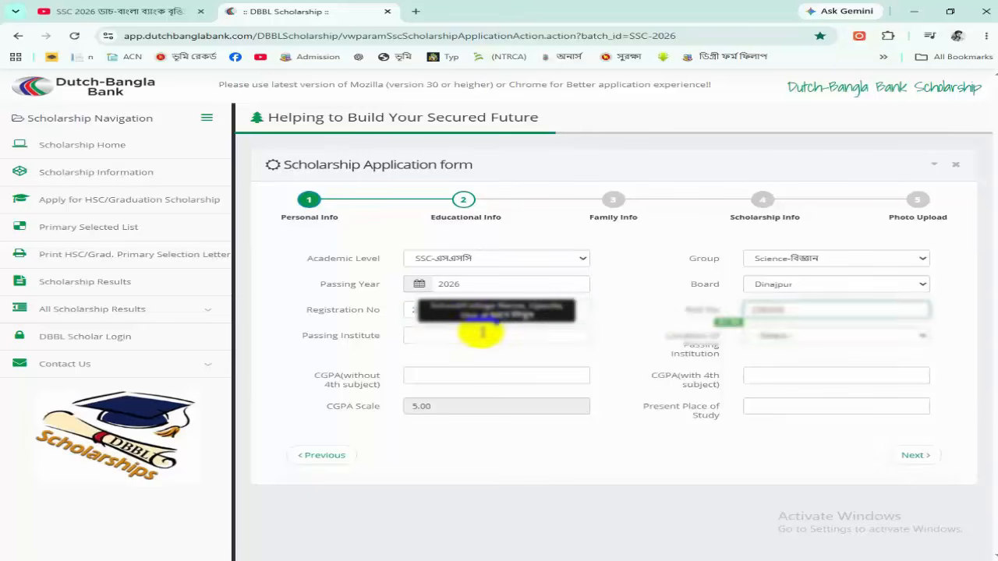
click(482, 334)
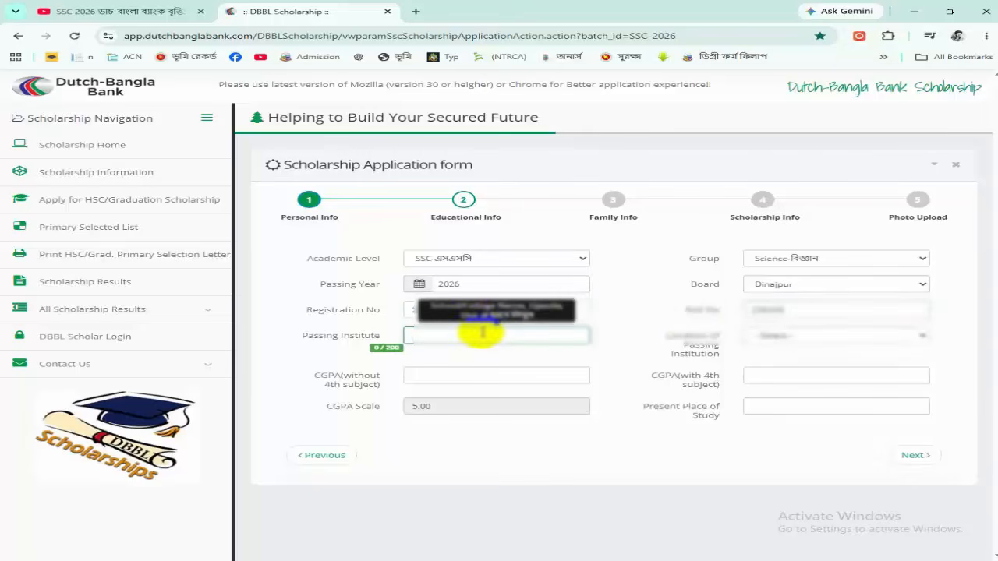
key(ctrl+v)
click(609, 358)
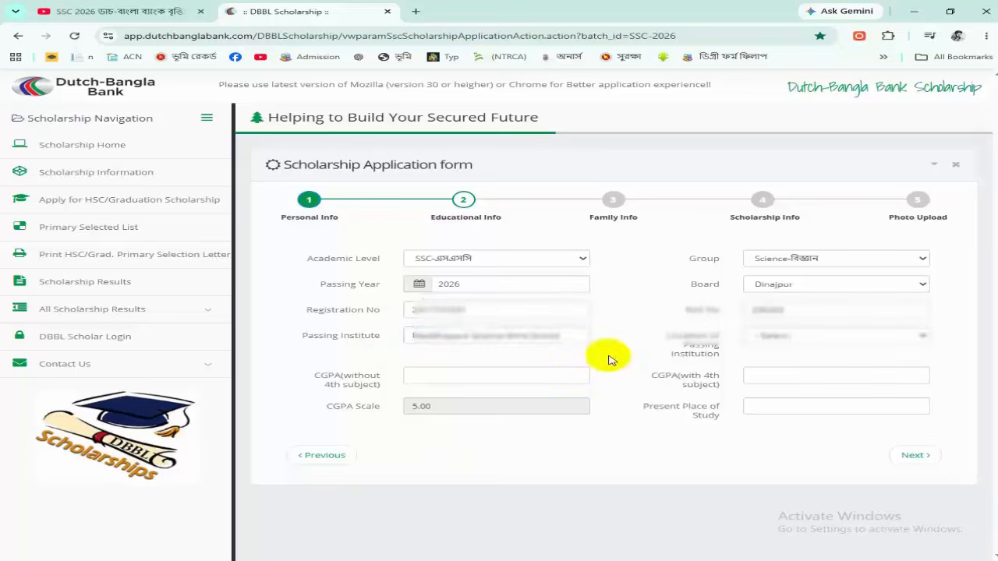
- Set the CGPA without 4th subject to 4.89 and the location of the passing institution to Rural Area
click(479, 375)
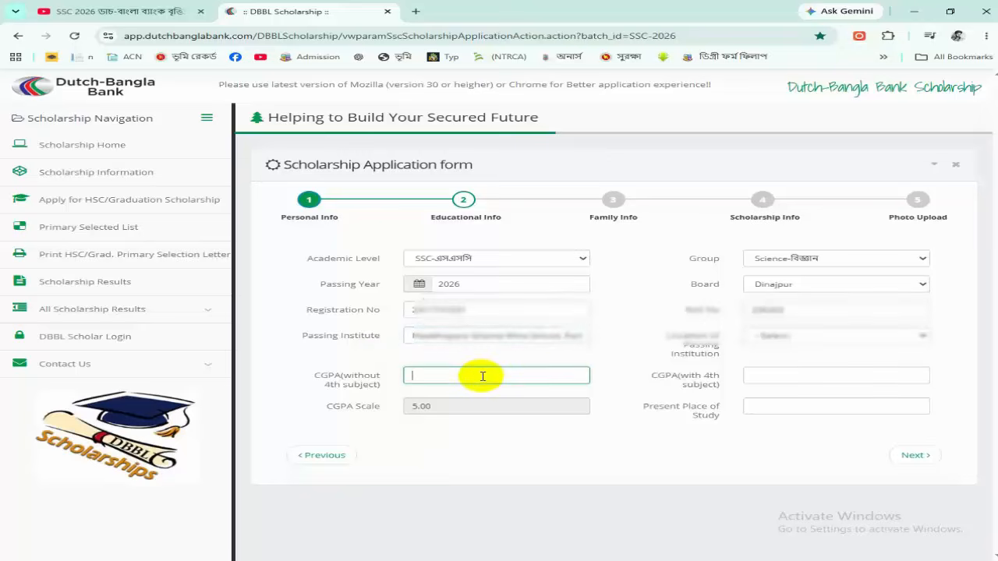
click(521, 446)
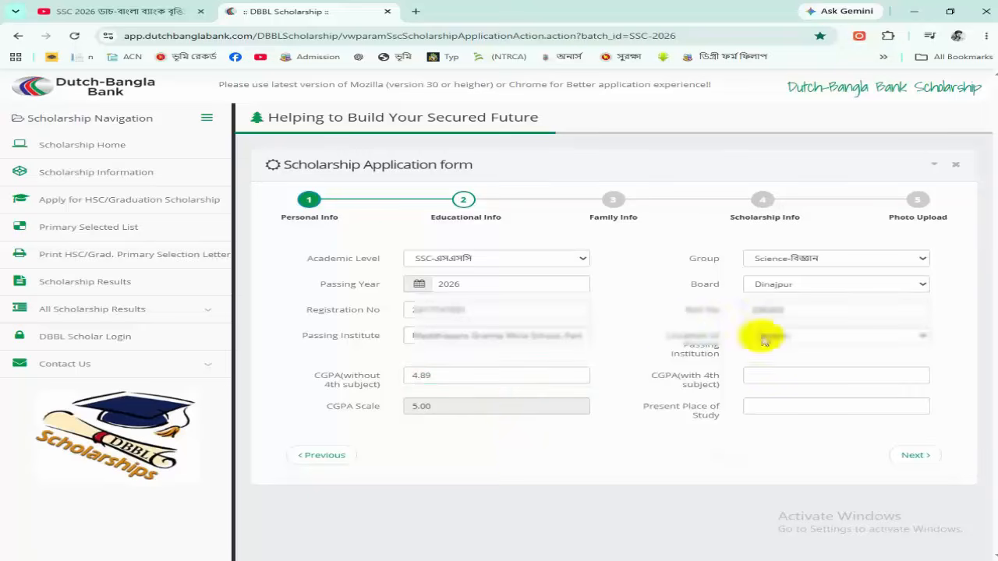
click(793, 339)
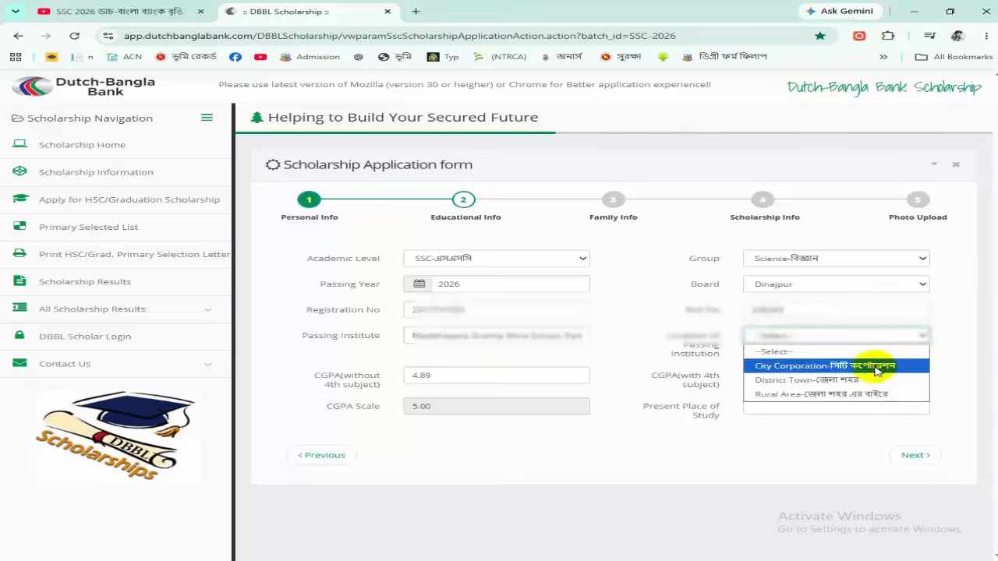
click(850, 397)
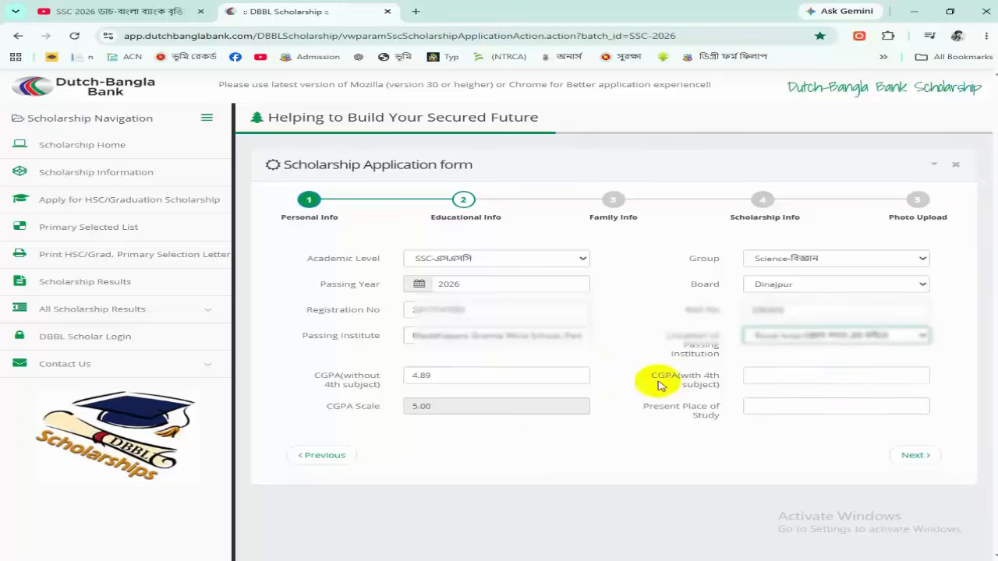
- Set the CGPA with 4th subject to 5 and the present place of study to N/A
click(780, 380)
text(5)
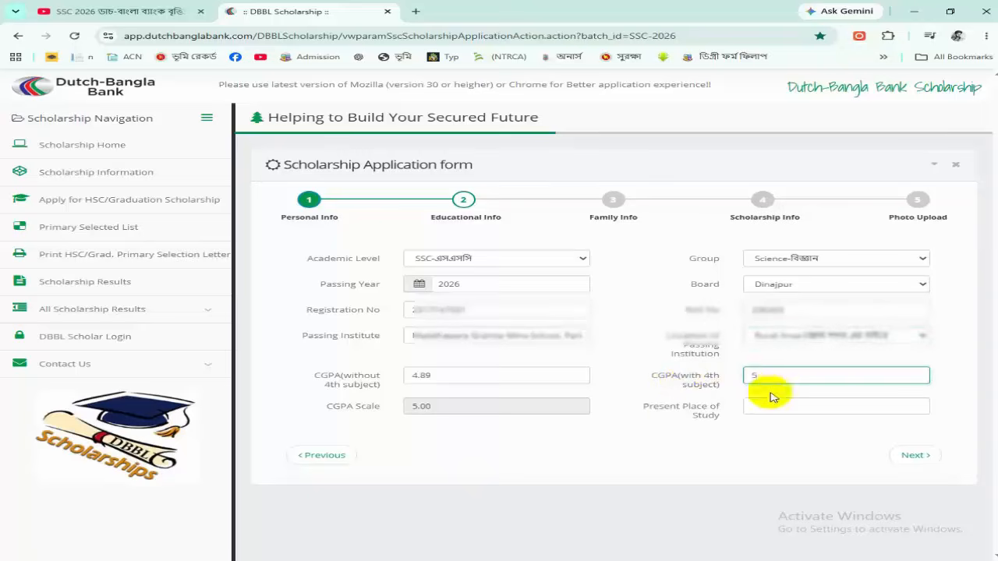
click(710, 446)
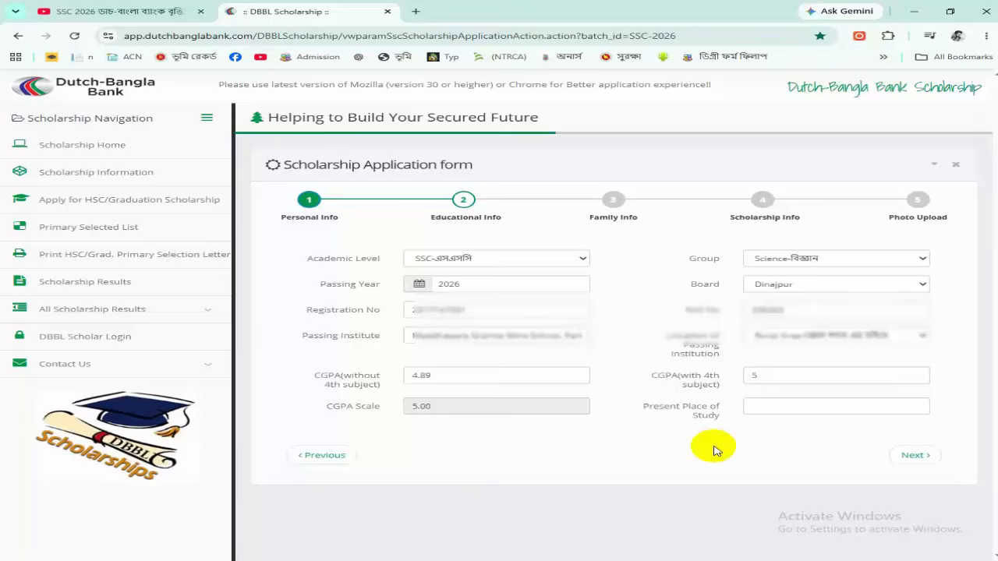
click(804, 408)
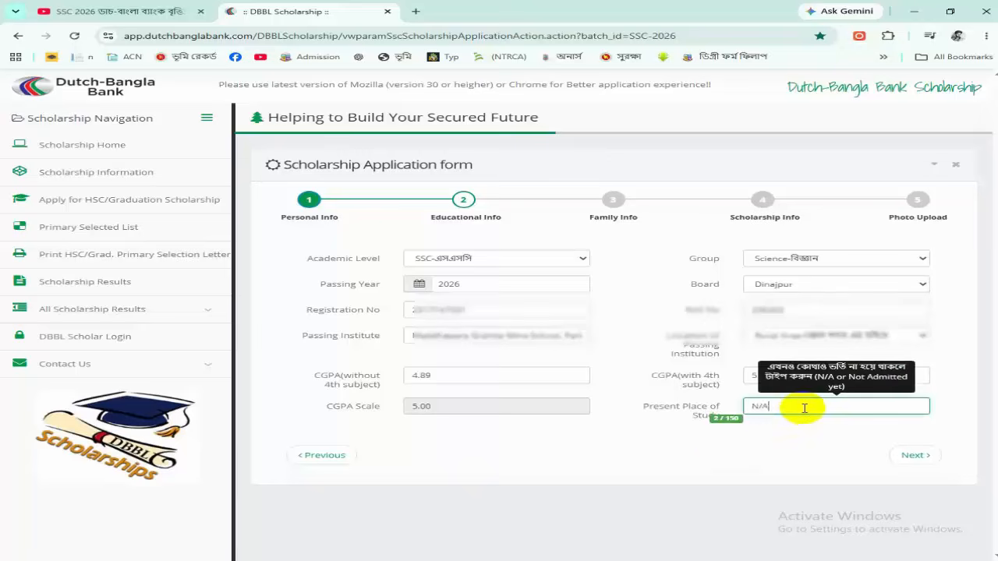
- Continue to the family information and set the father's status to Alive and his education to SSC
click(915, 456)
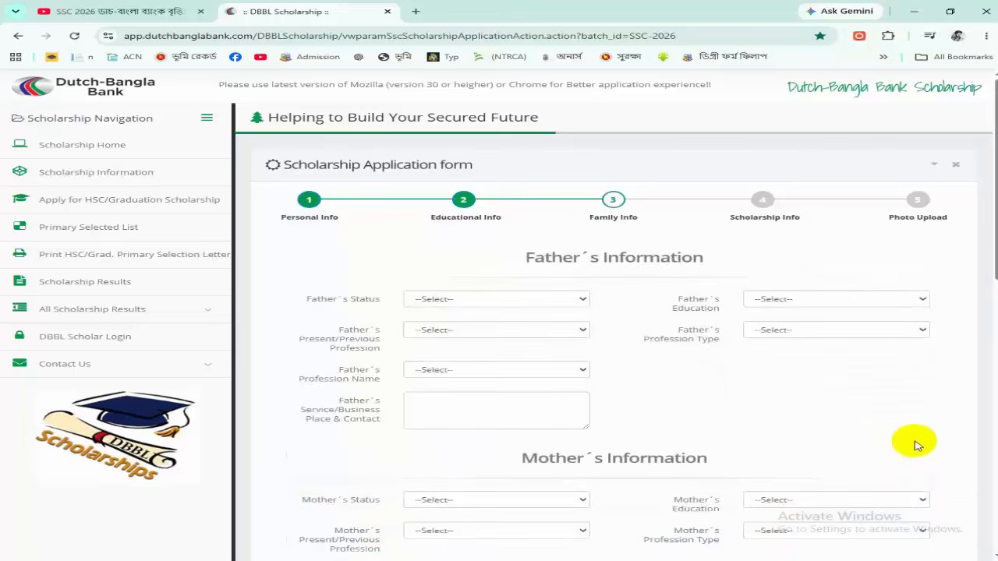
click(523, 304)
click(490, 329)
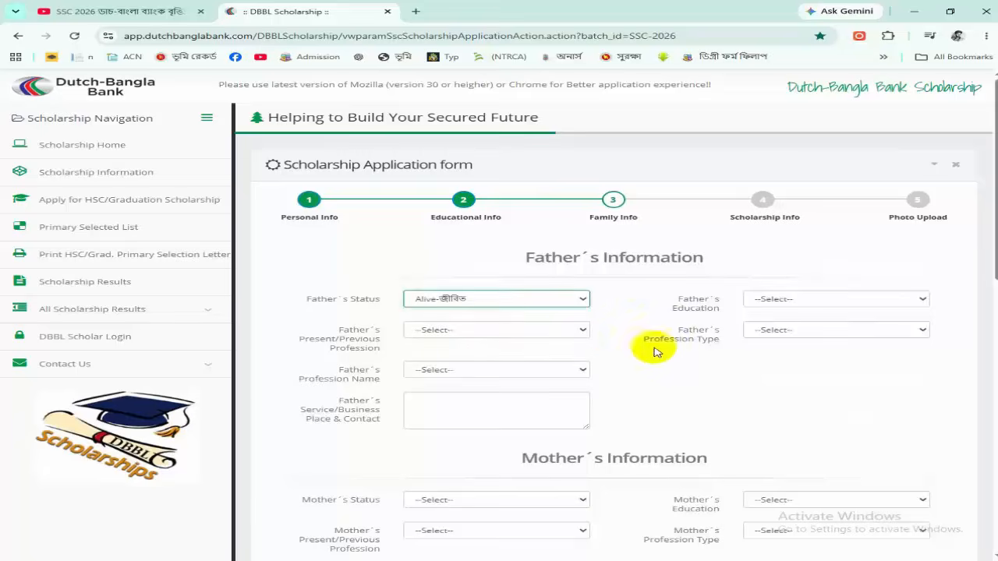
click(812, 301)
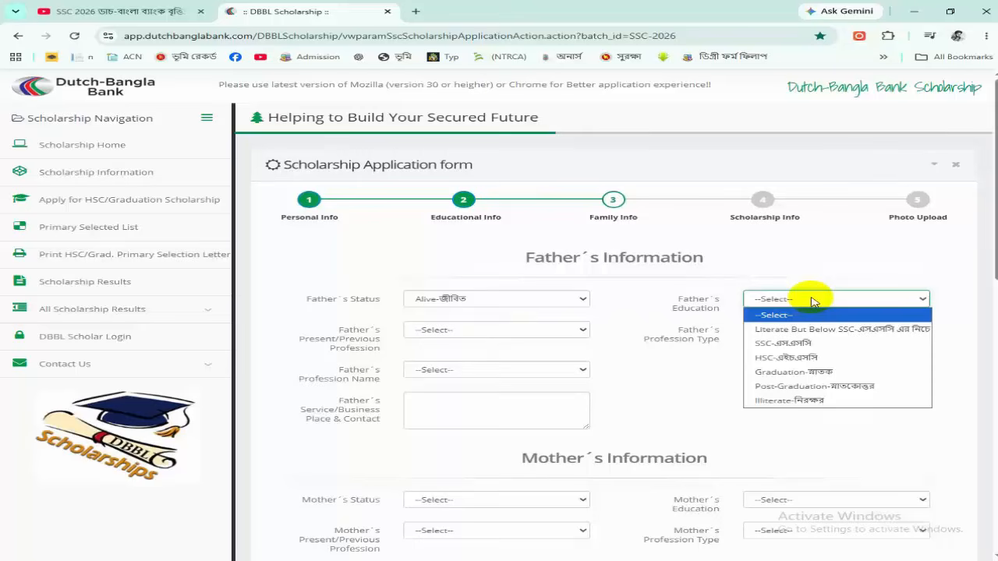
click(798, 347)
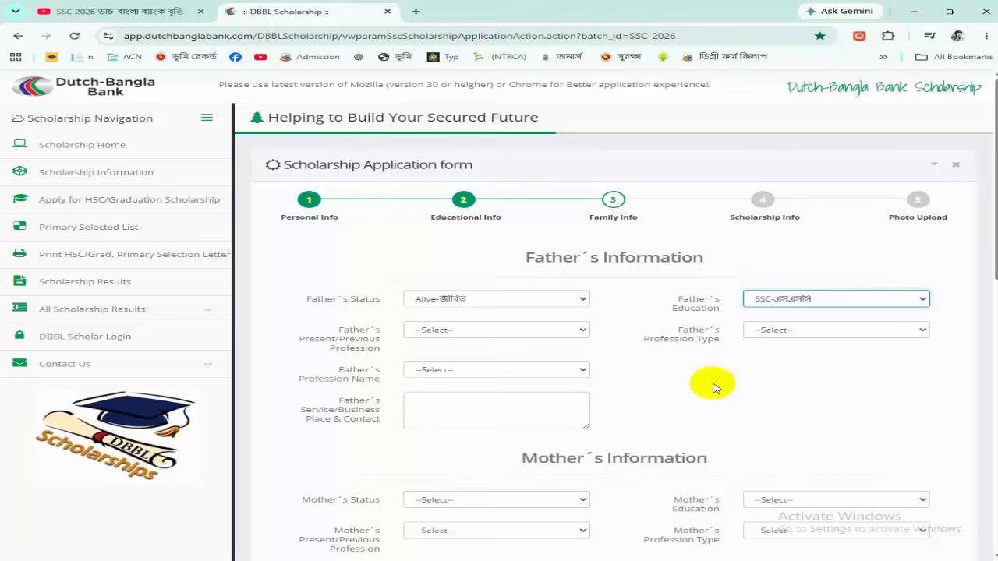
- Set the father's profession to LABOURING, the profession type to Labouring and the profession name to Workshop labour
click(542, 333)
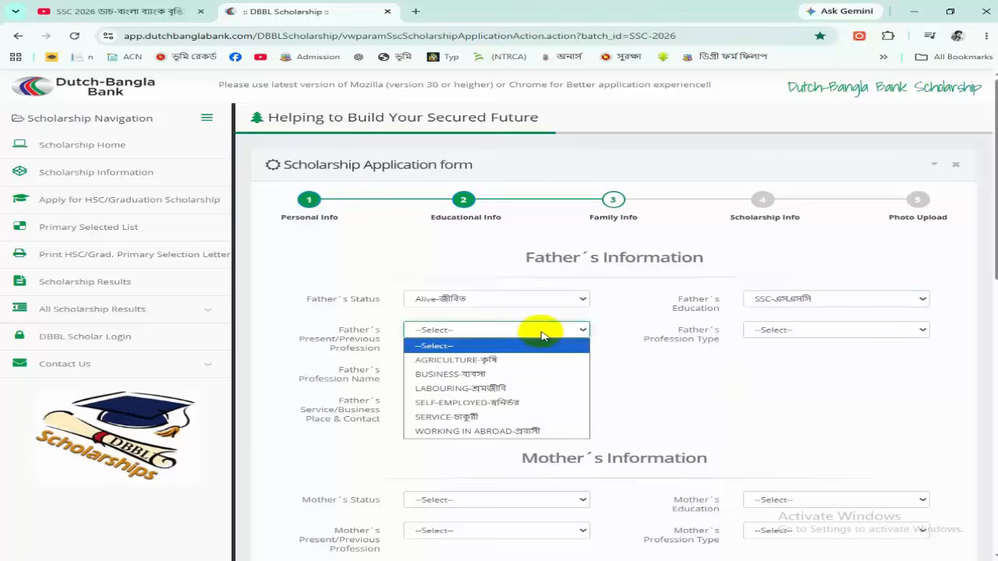
click(511, 388)
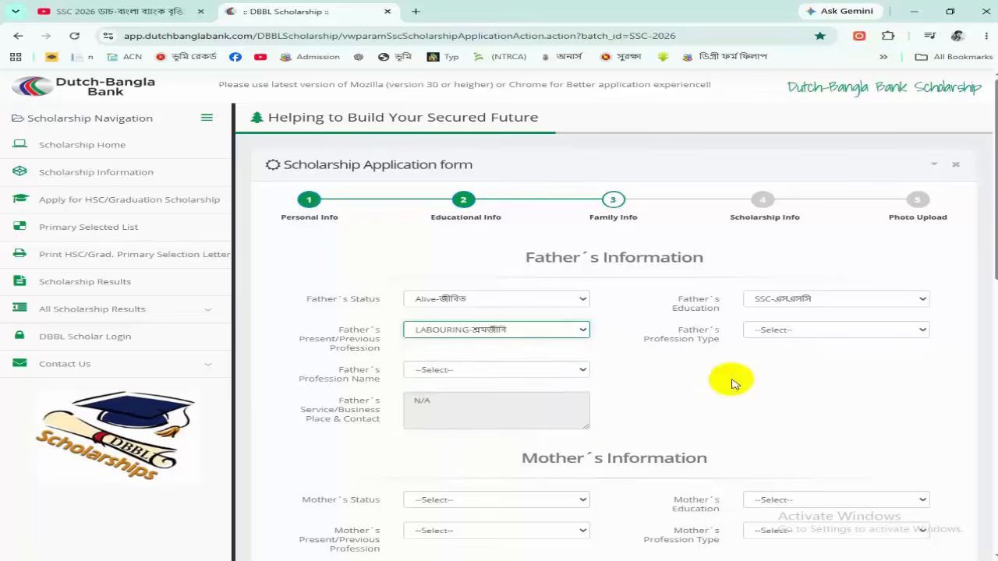
click(816, 333)
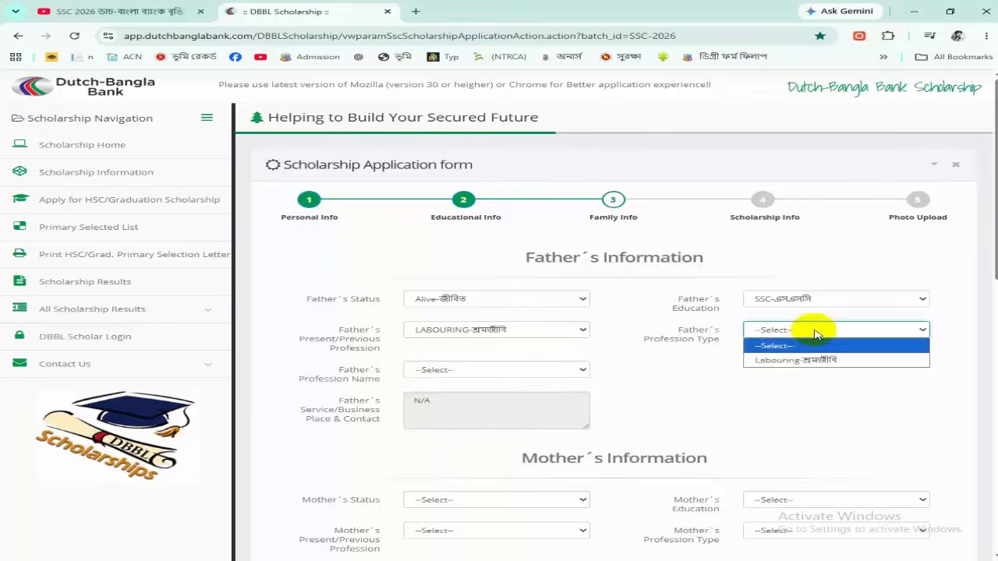
click(806, 361)
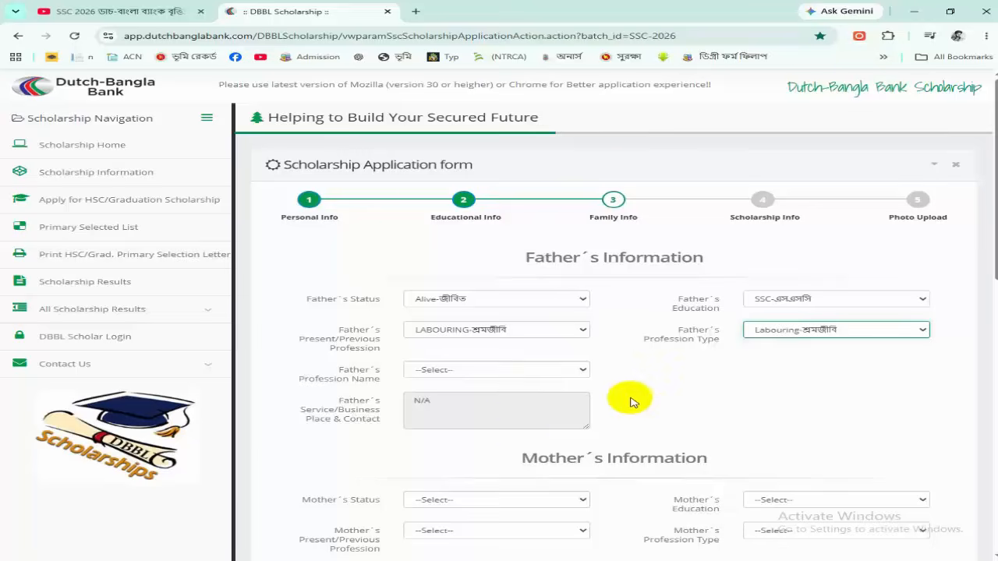
click(521, 370)
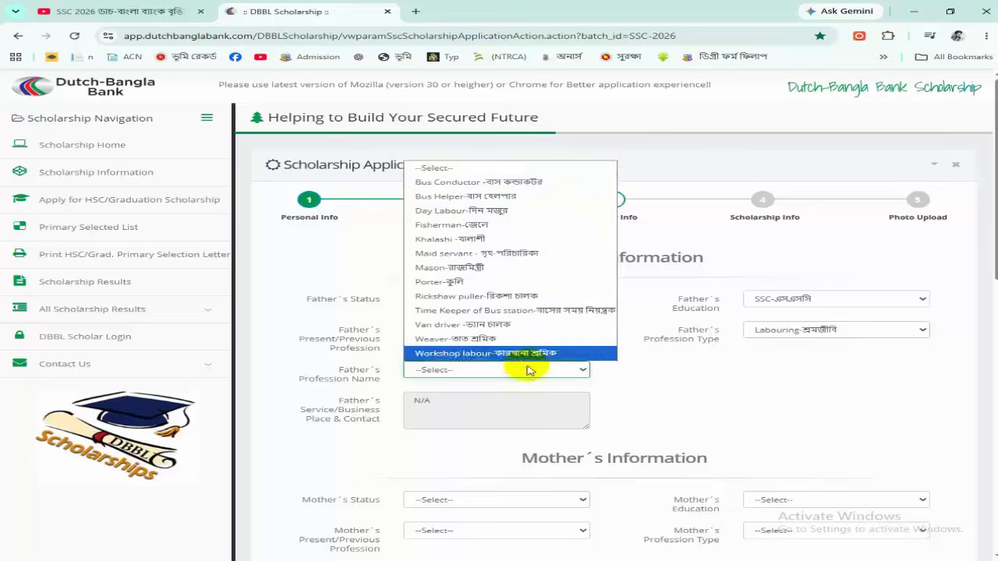
click(524, 356)
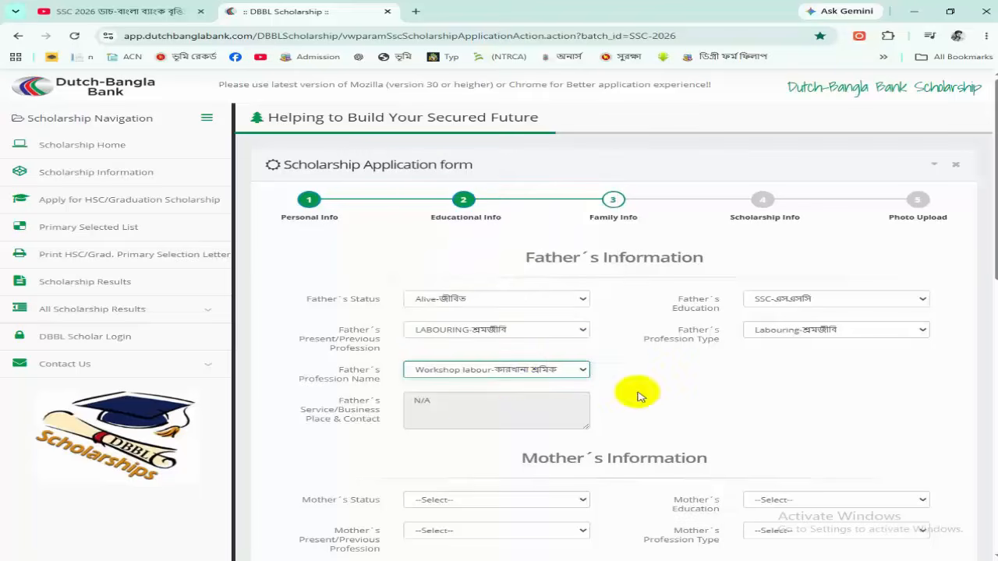
click(442, 405)
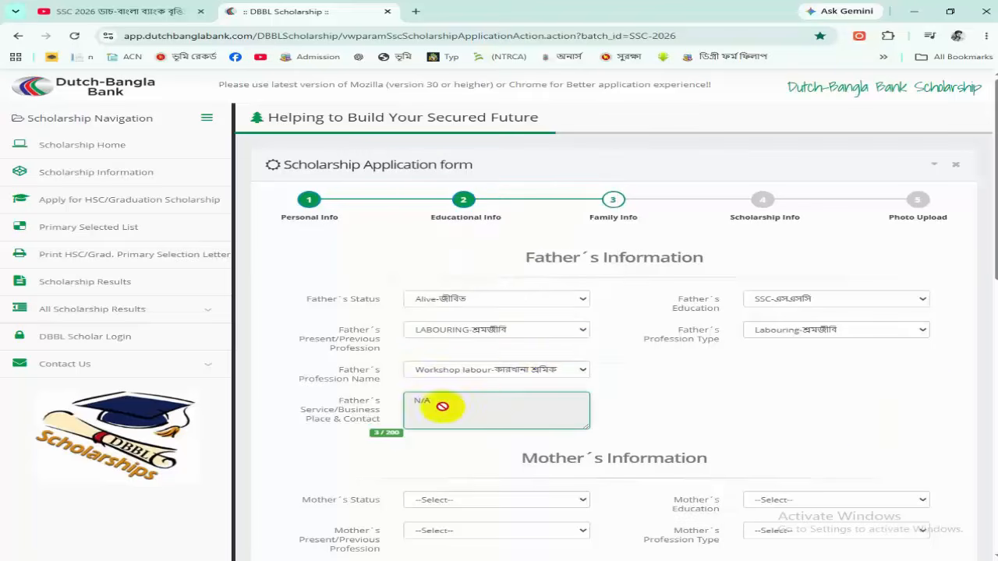
- Set the mother's status to Alive, her education to SSC and her profession to HOUSE WIFE
scroll(804, 463, down, 1)
scroll(807, 464, down, 2)
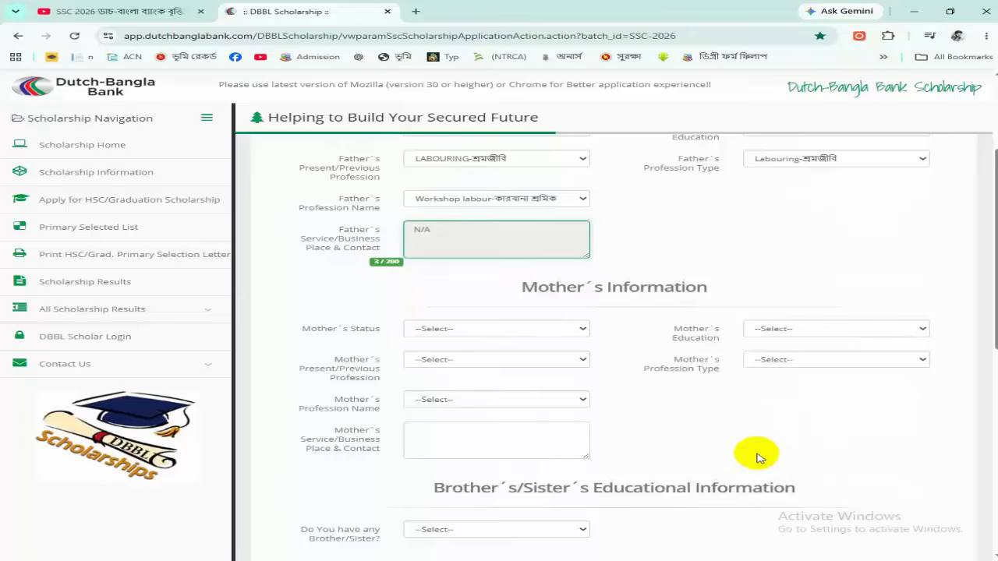
click(490, 331)
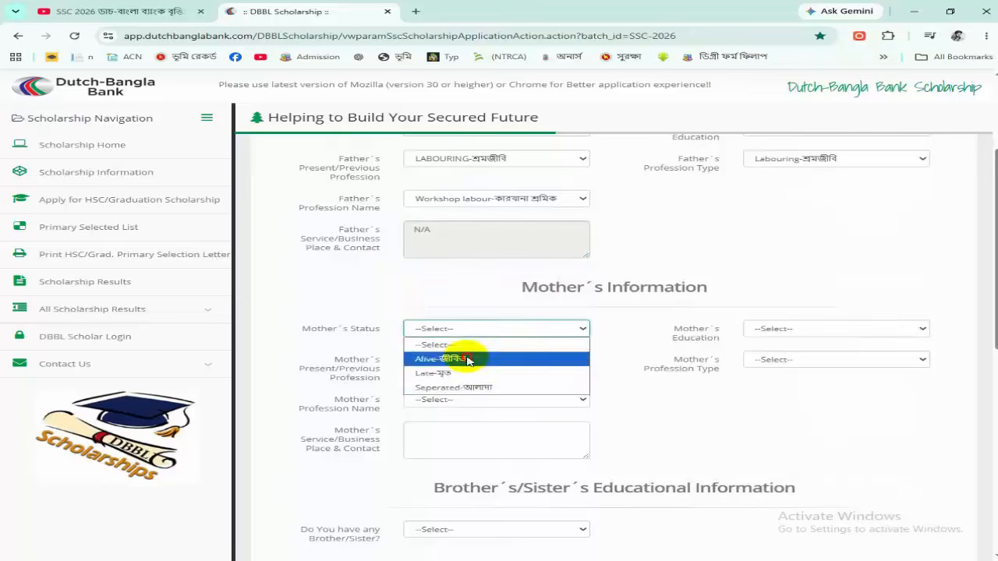
click(467, 357)
click(790, 331)
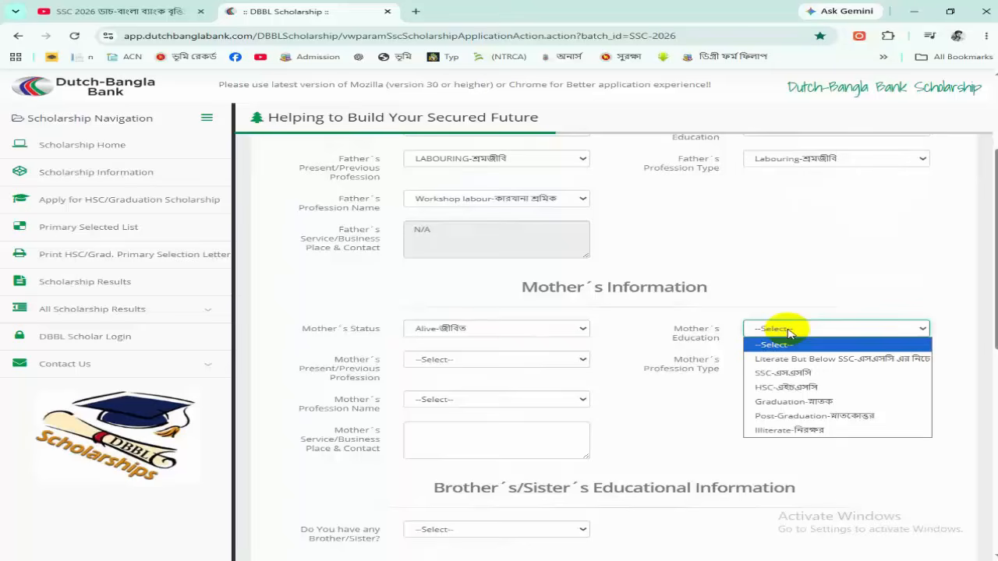
click(760, 373)
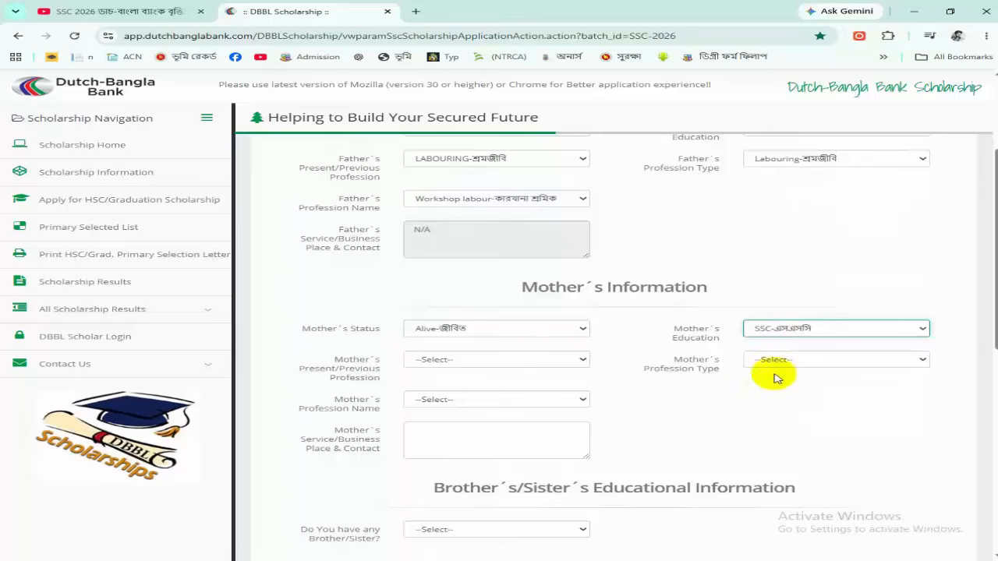
click(535, 361)
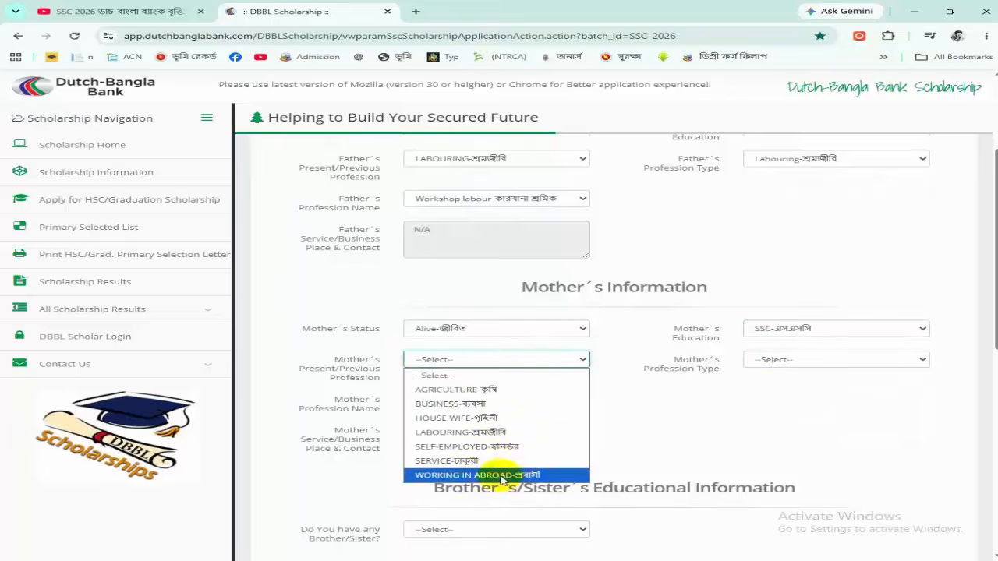
click(458, 418)
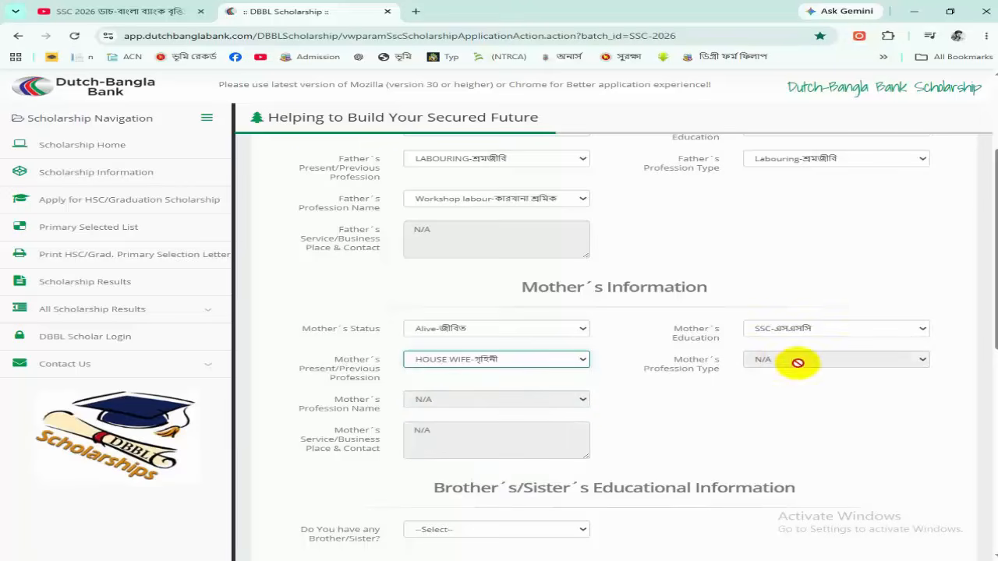
- Answer No to having any brother or sister and No to having any other guardian
scroll(657, 396, down, 2)
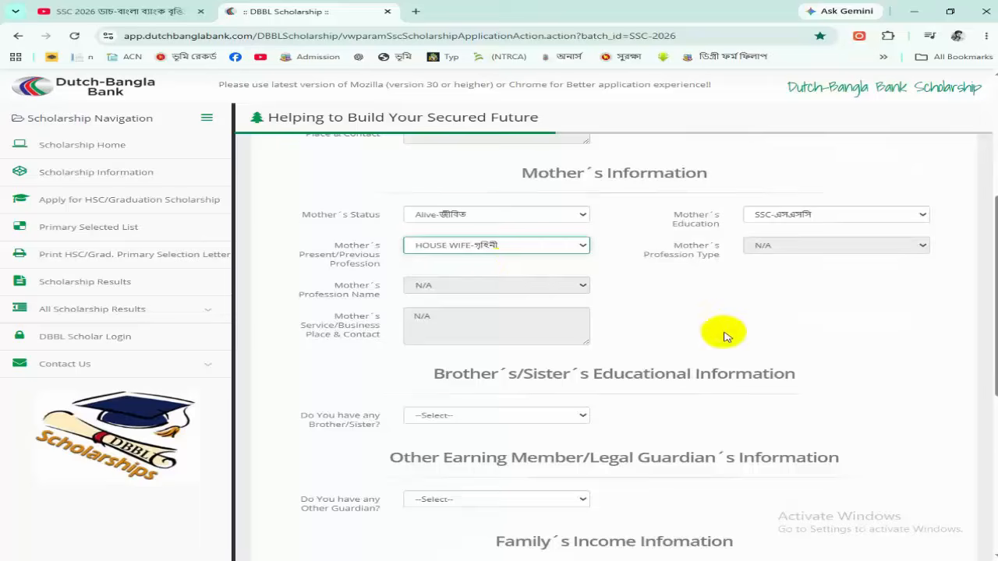
scroll(724, 336, down, 2)
scroll(720, 334, up, 1)
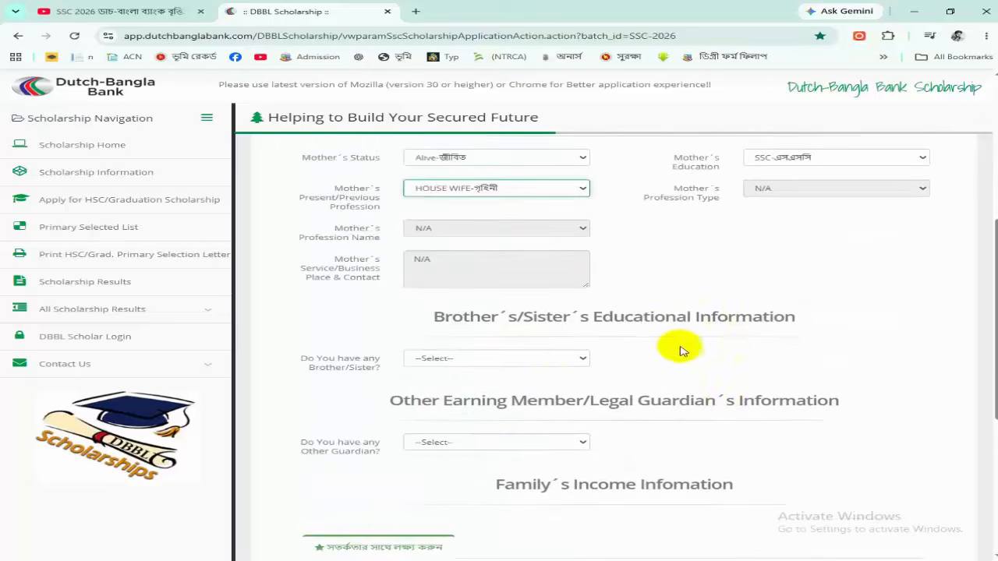
click(569, 358)
click(445, 404)
click(481, 442)
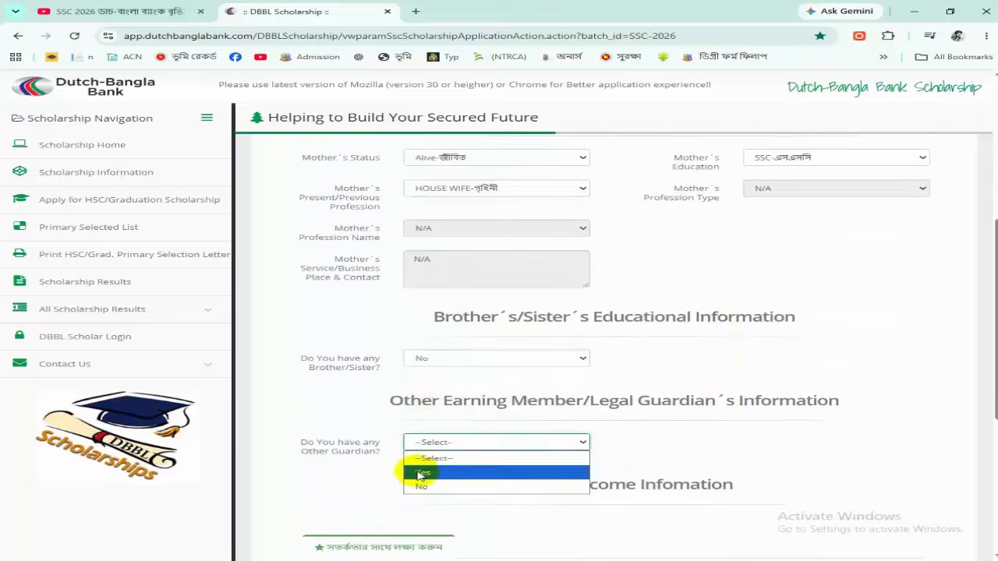
click(413, 485)
- Set the father's monthly income from his main profession to 6667 and continue to the scholarship information
scroll(675, 422, down, 1)
scroll(679, 421, down, 5)
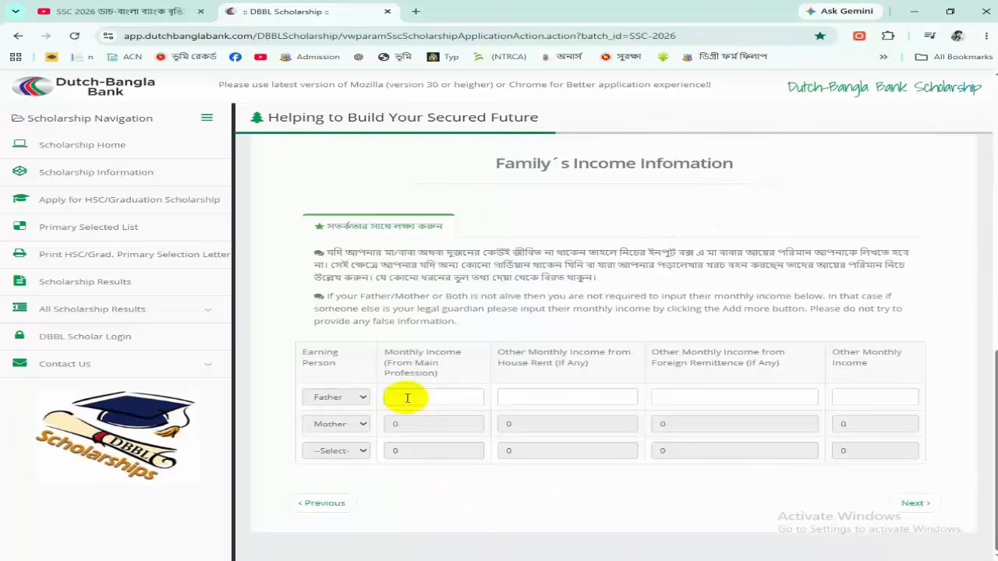
click(407, 397)
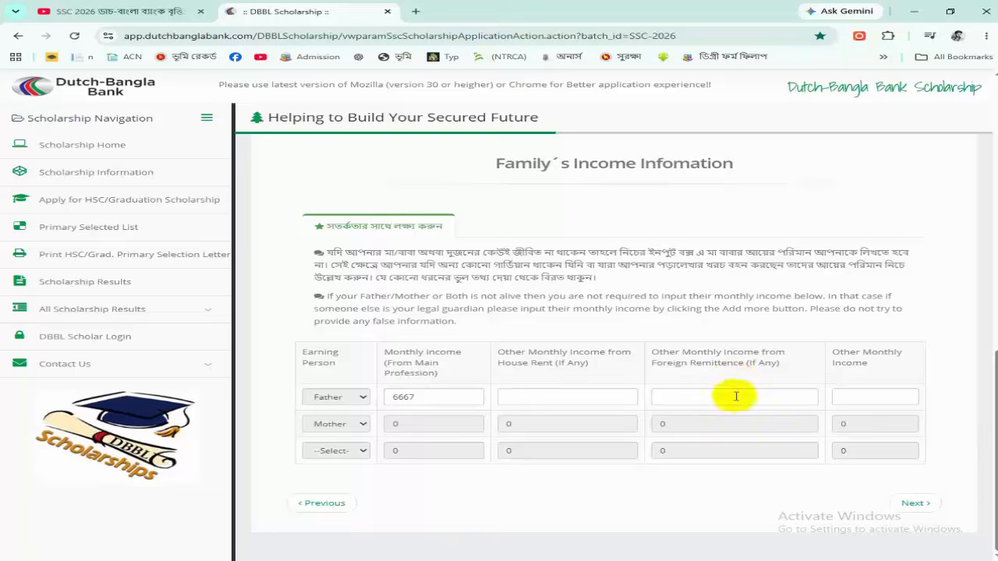
click(914, 504)
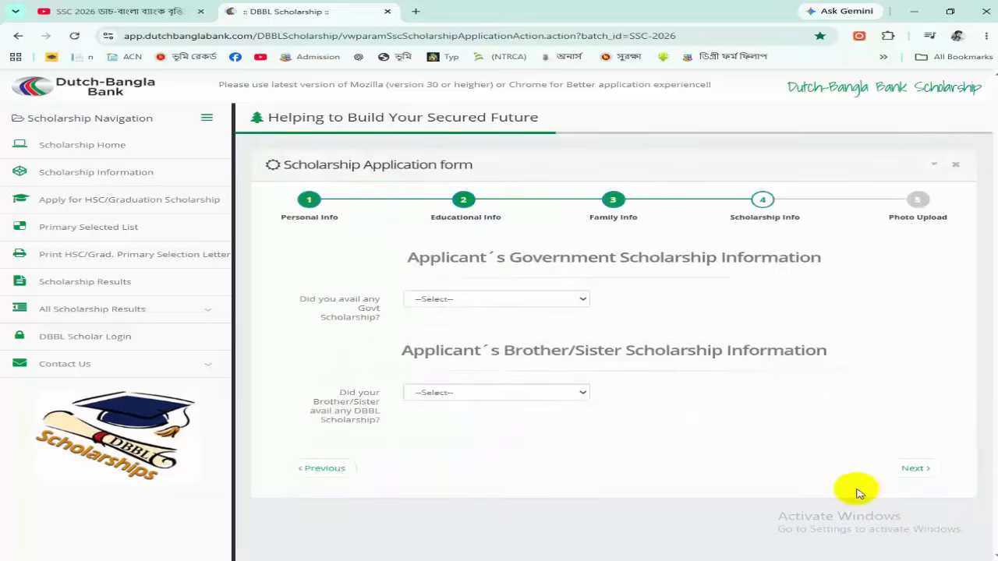
- Answer No to both the government scholarship and the sibling DBBL scholarship questions, and continue to the photo upload section
click(550, 299)
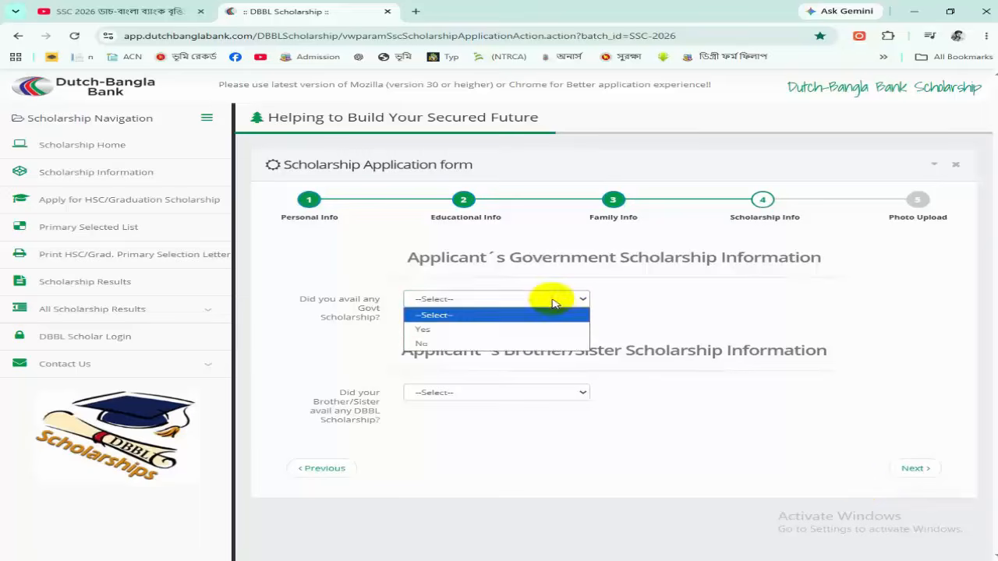
click(445, 344)
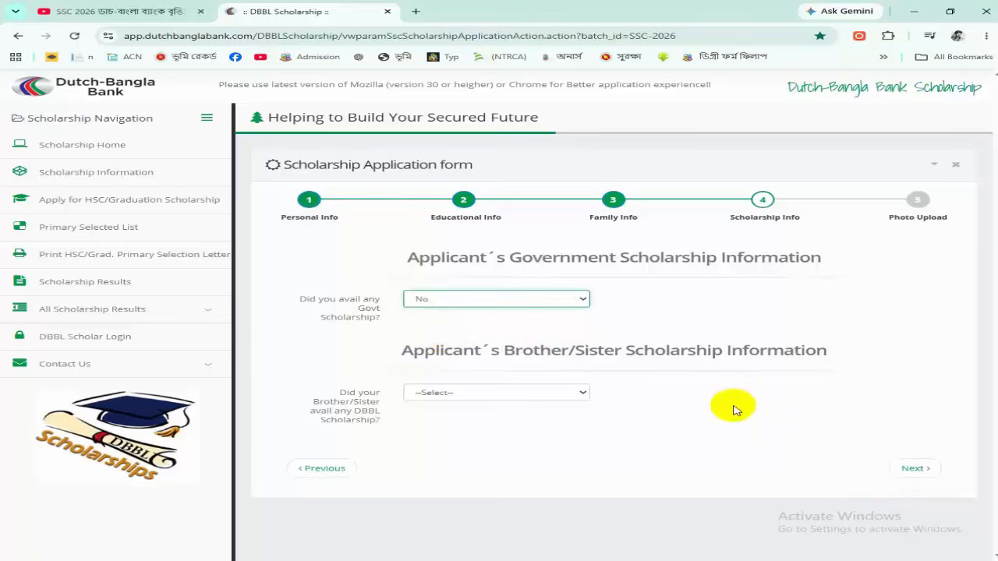
click(539, 394)
click(477, 437)
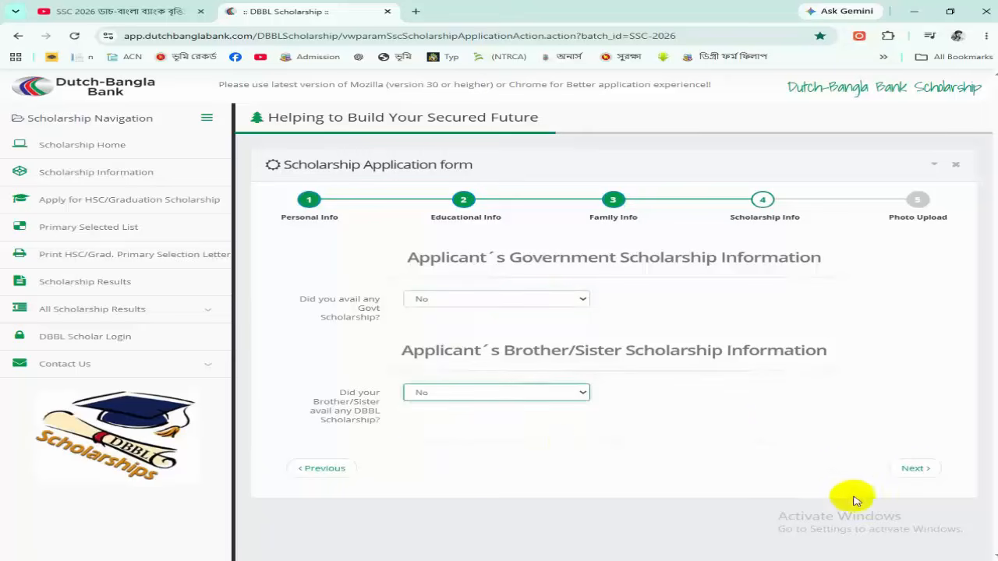
click(914, 469)
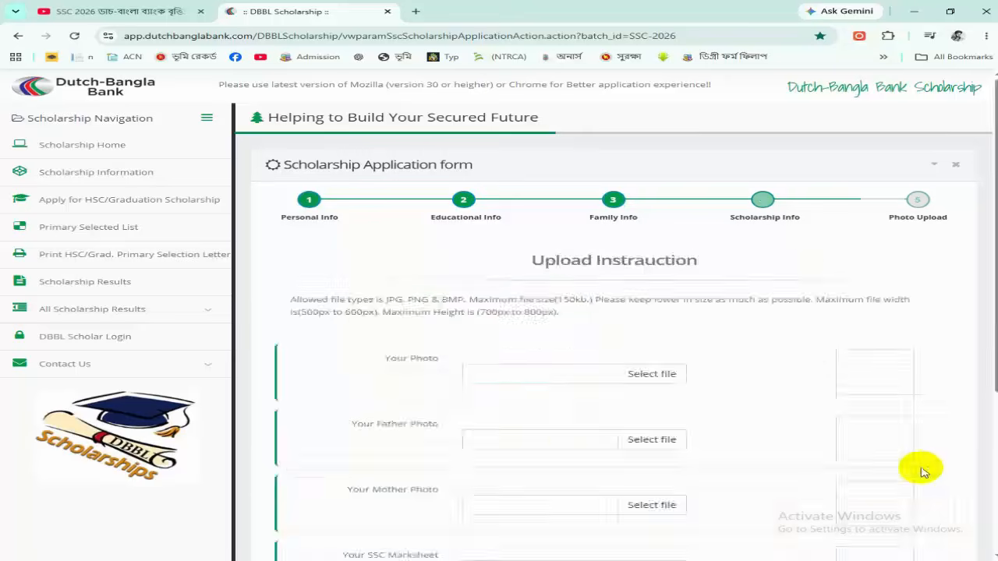
scroll(815, 394, down, 2)
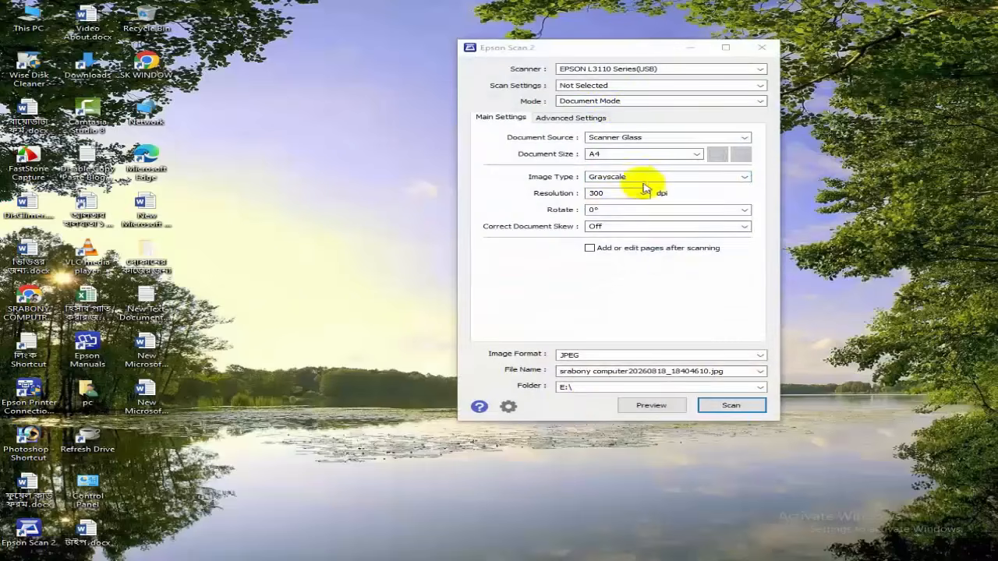
- Set the scanner to Photo Mode with the Color image type and scan the document
click(647, 180)
click(597, 197)
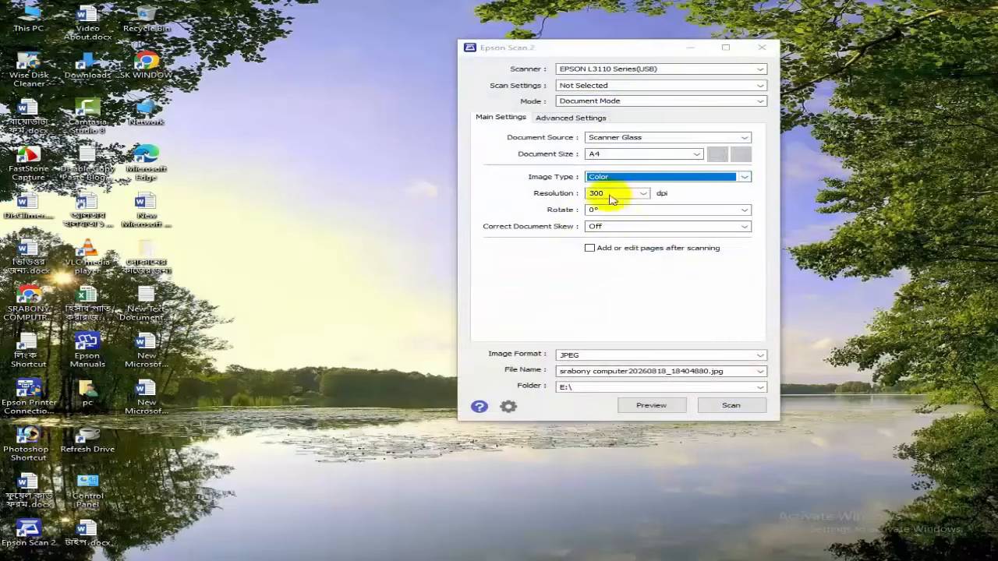
click(613, 100)
click(597, 120)
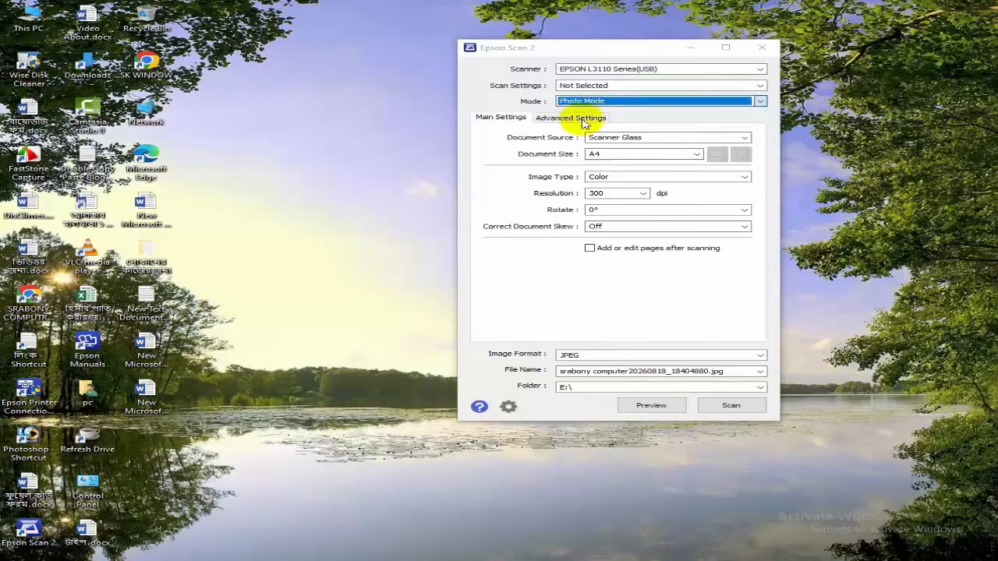
click(641, 180)
click(599, 190)
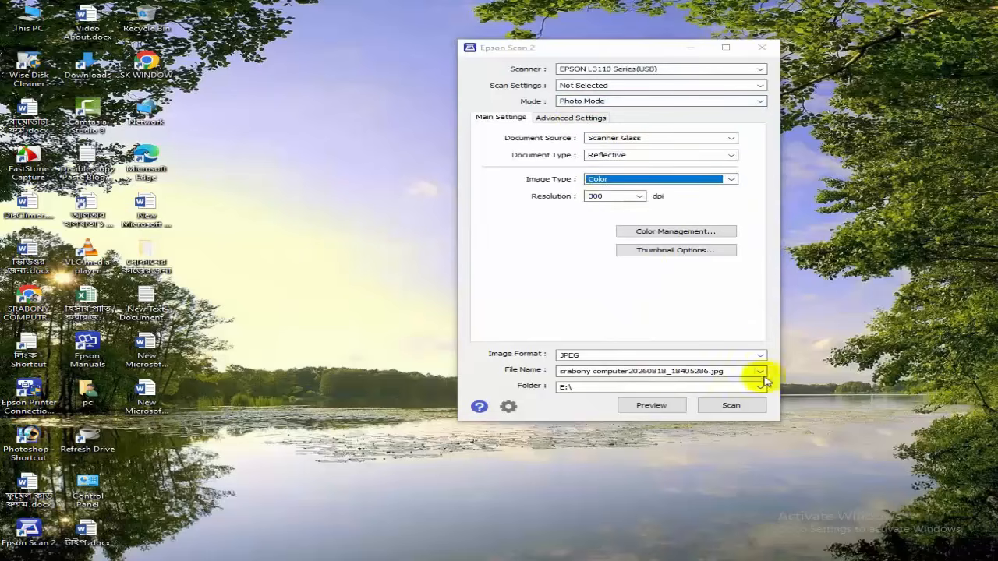
click(731, 407)
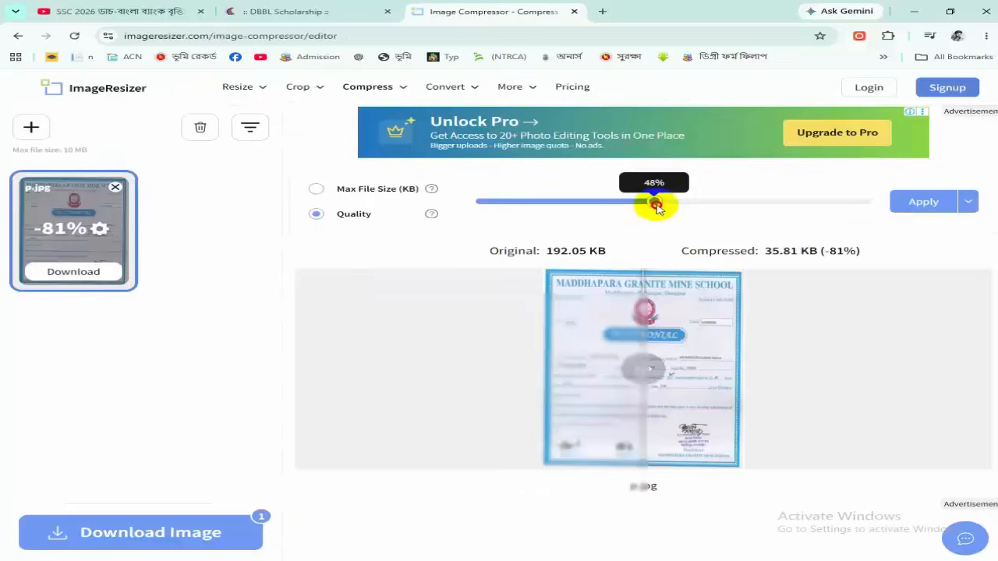
- Compress p.jpg at 80% quality, download it and select the downloaded image in the Downloads folder
drag(652, 203, 778, 203)
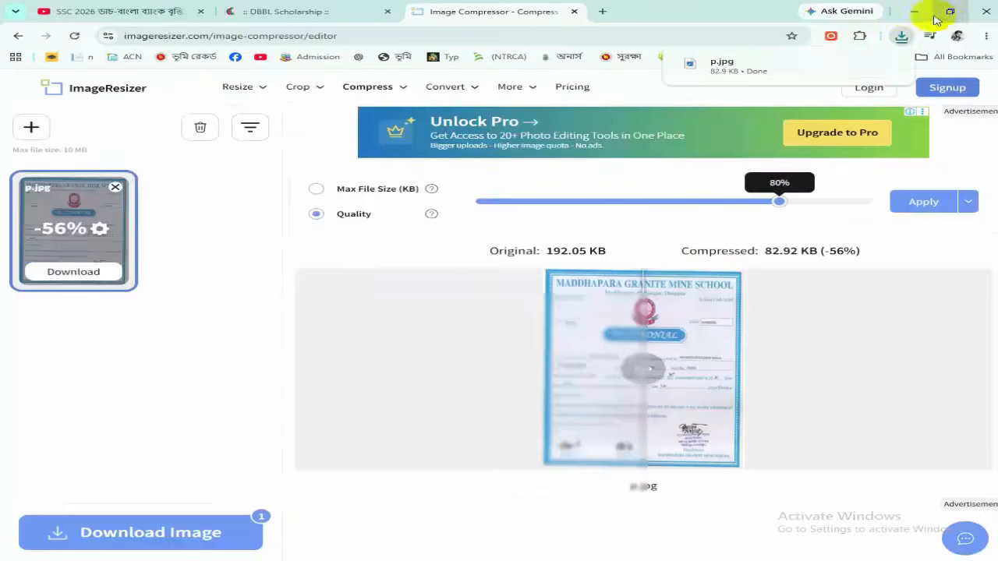
click(916, 12)
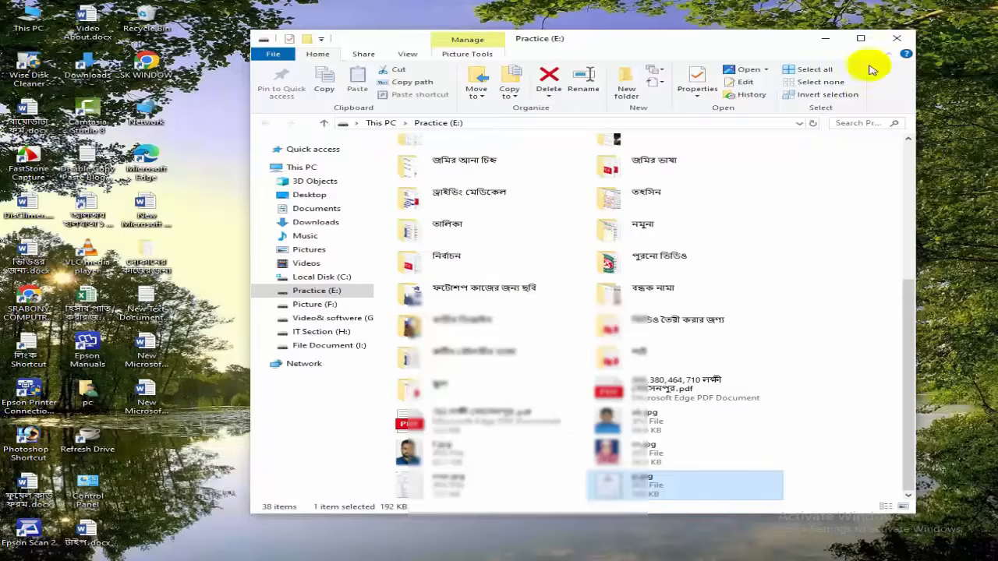
click(858, 41)
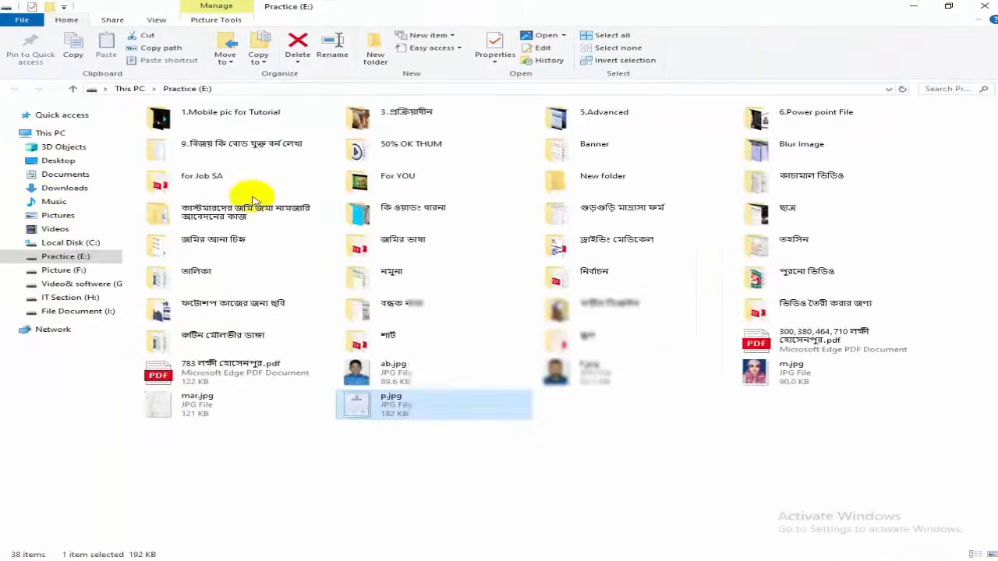
click(64, 189)
click(177, 134)
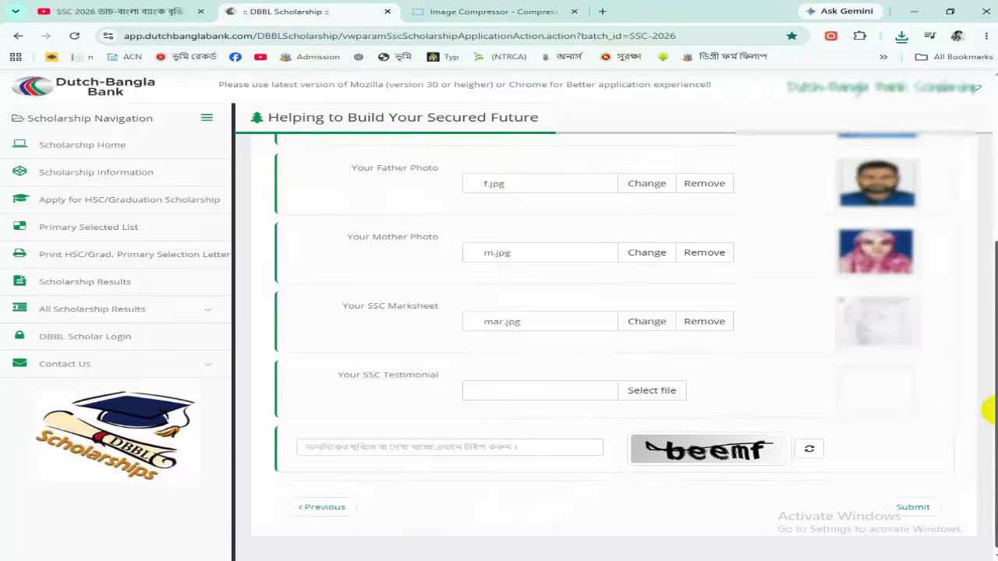
- Upload p.jpg from the Practice (E:) drive as the SSC testimonial
click(669, 393)
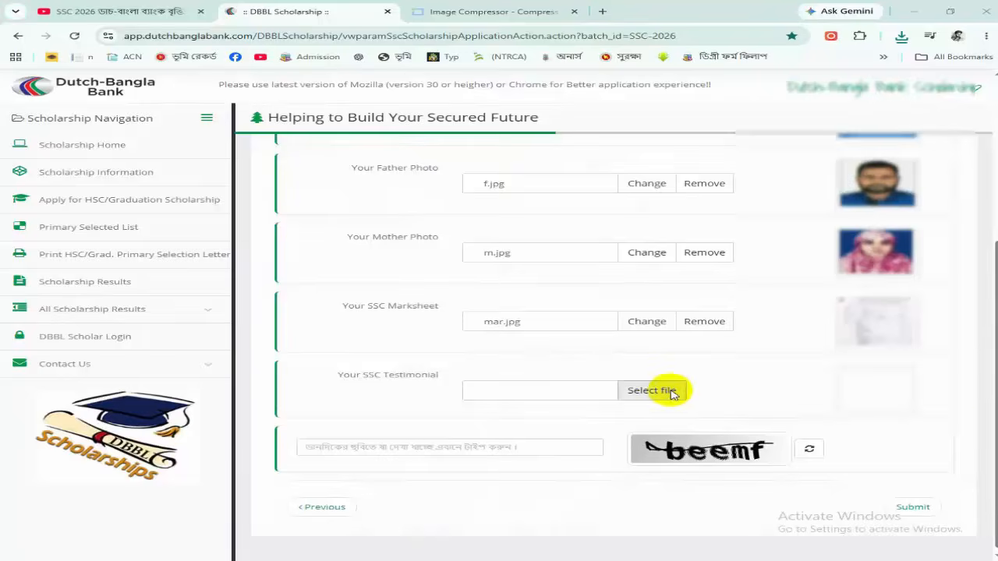
click(641, 451)
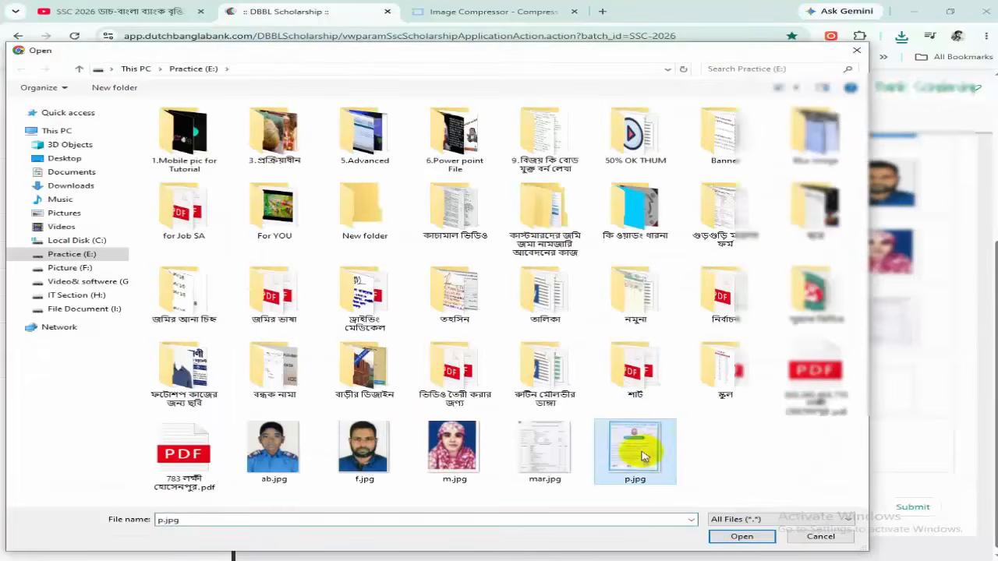
click(744, 538)
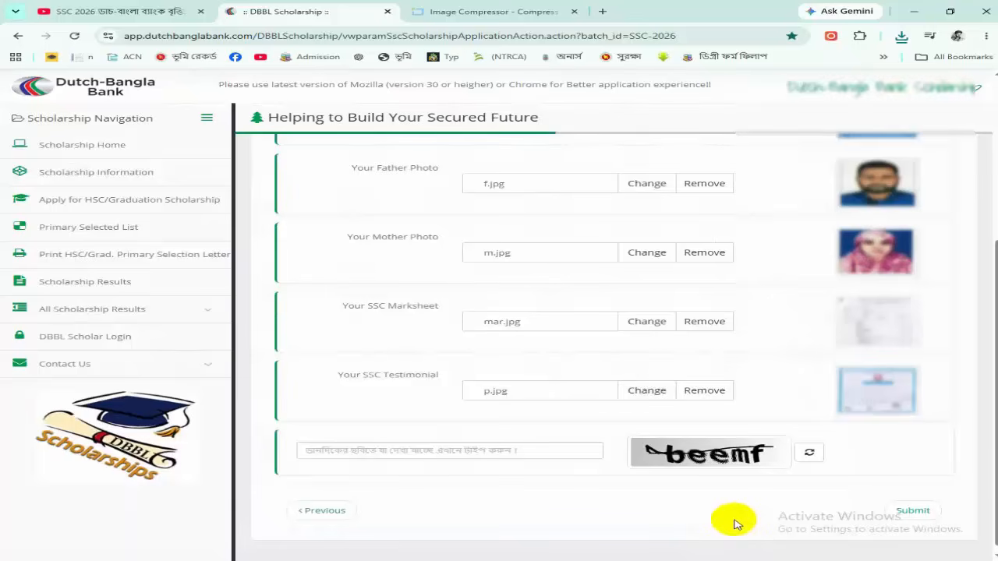
- Refresh the captcha image and fill in the verification code it shows
click(811, 454)
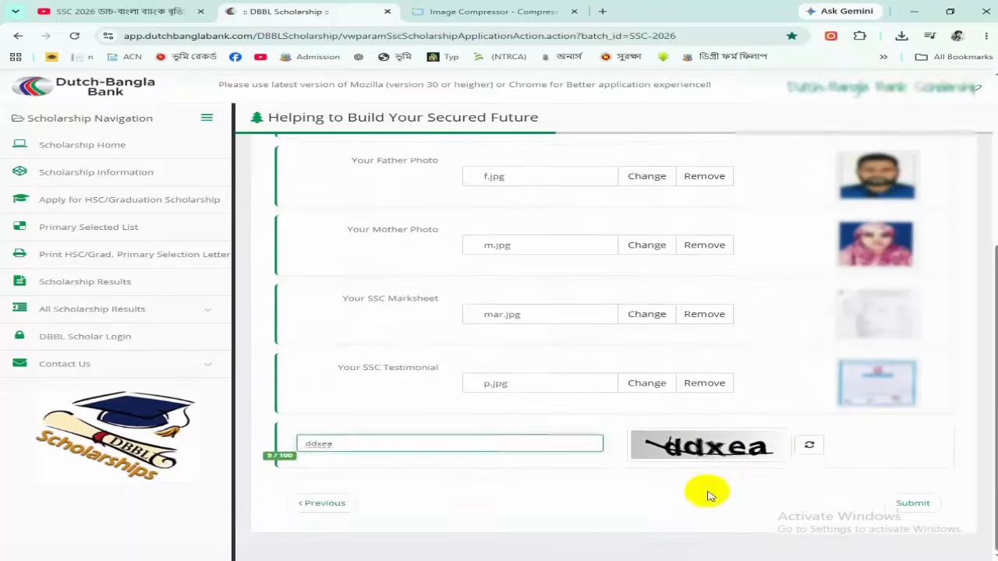
scroll(709, 493, up, 2)
scroll(709, 490, down, 2)
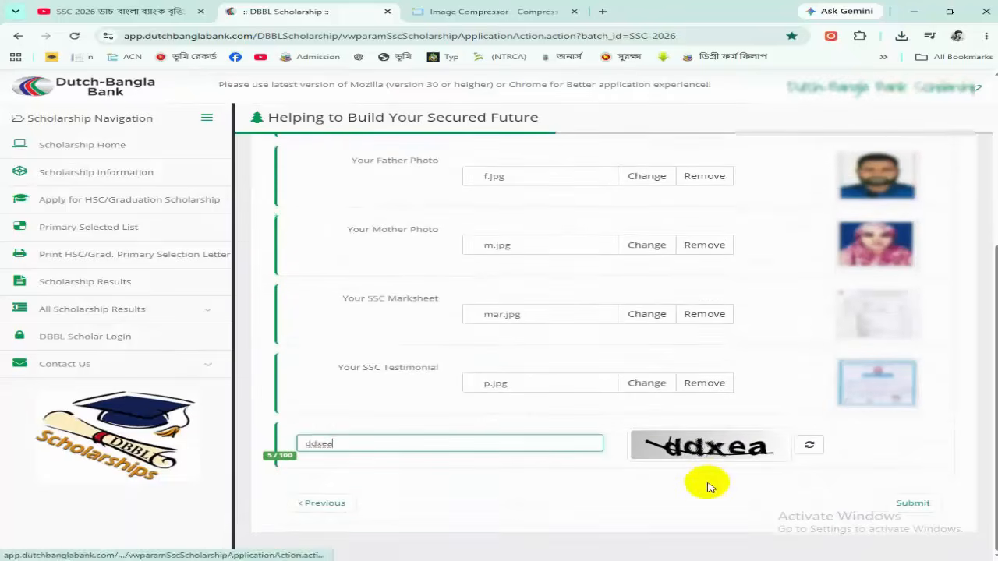
scroll(708, 488, up, 1)
scroll(691, 486, down, 1)
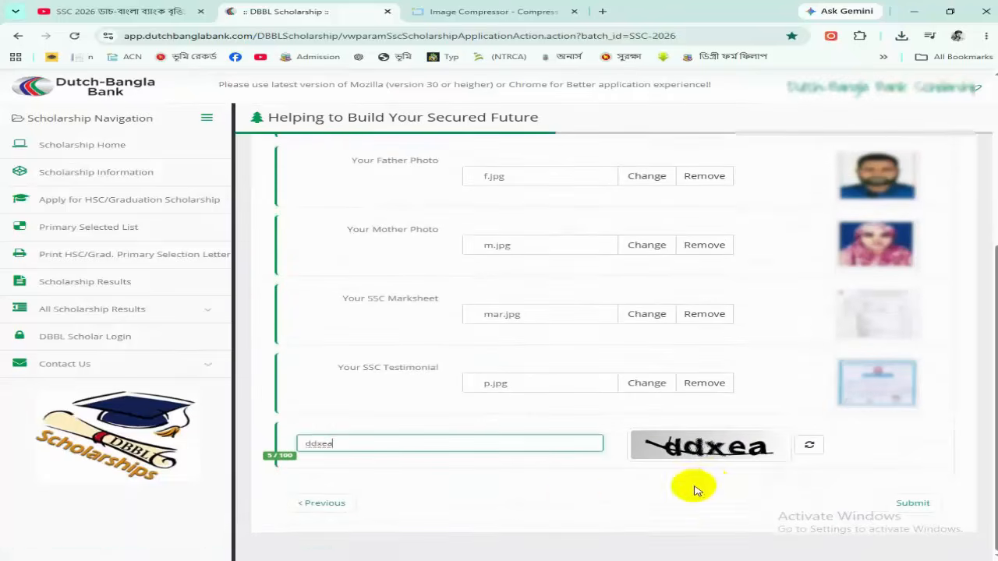
- Go back through the earlier application sections to check the entries, and return to the end of the photo upload section
click(326, 505)
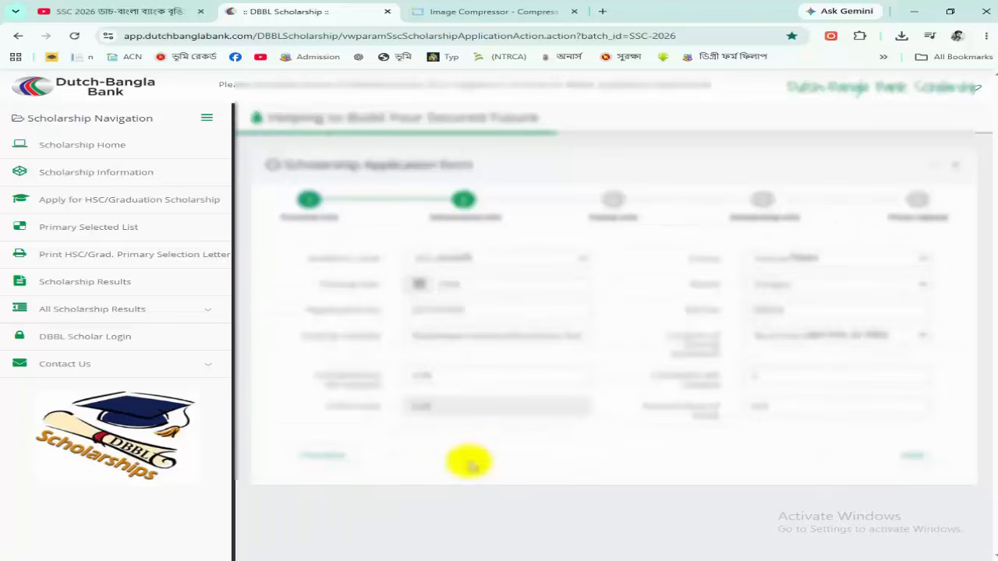
click(912, 457)
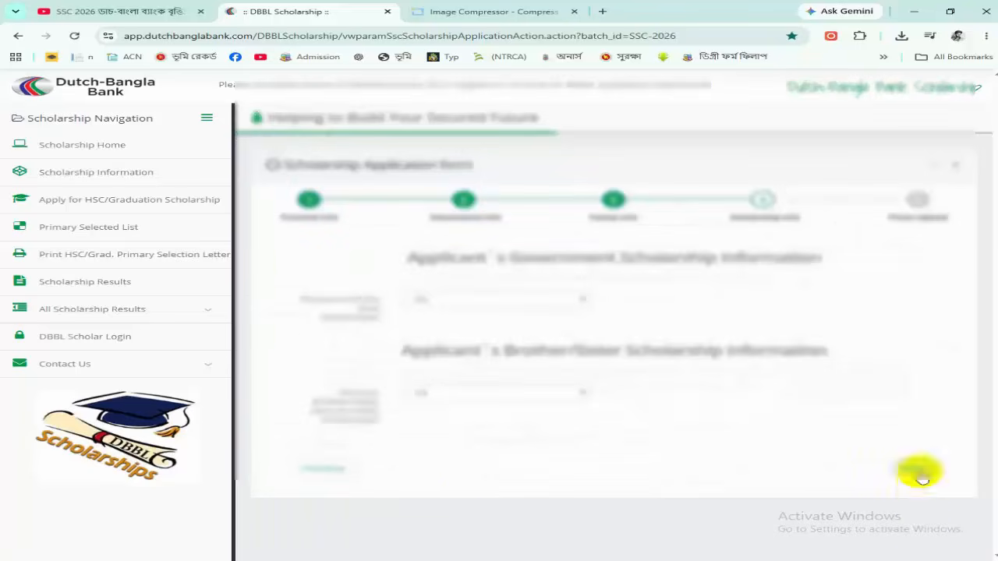
click(921, 473)
drag(983, 345, 989, 518)
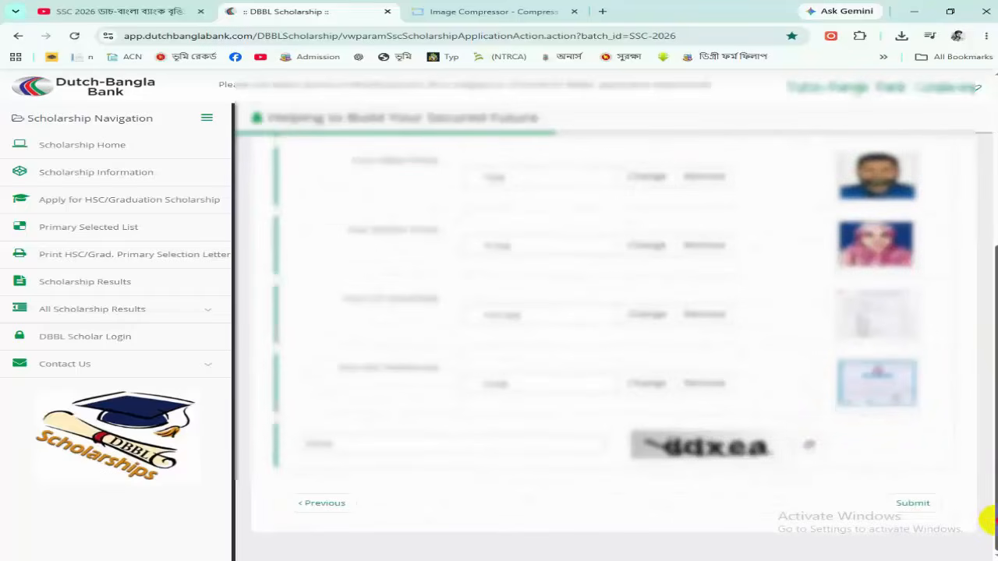
- Submit the scholarship application and print the applicant confirmation page on the EPSON L3110 Series
click(917, 505)
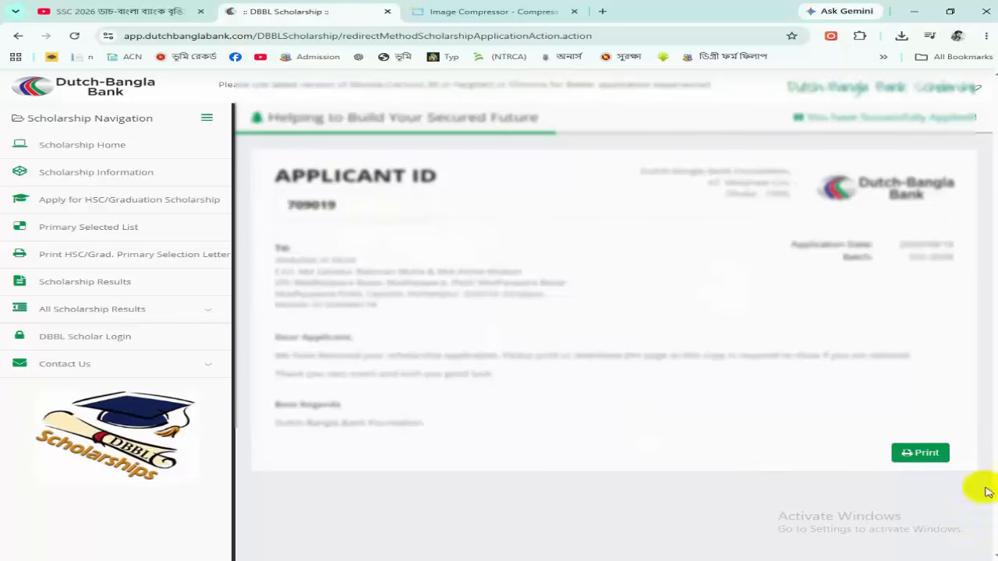
click(924, 457)
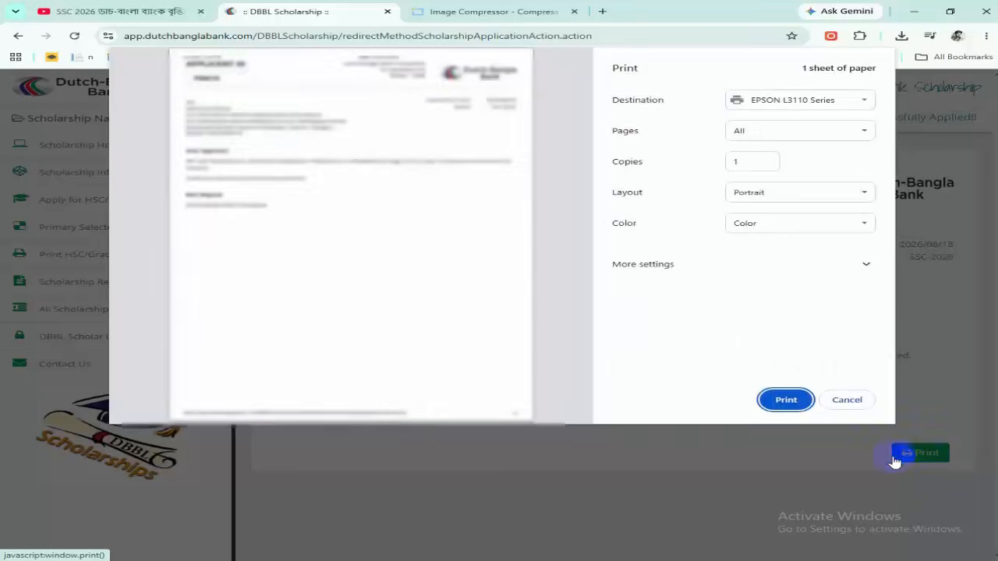
click(787, 401)
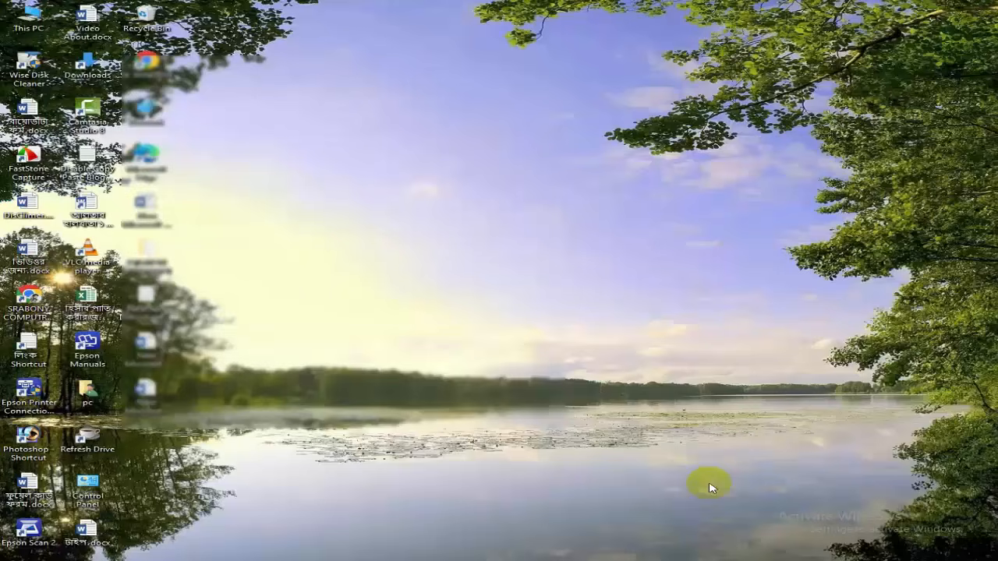